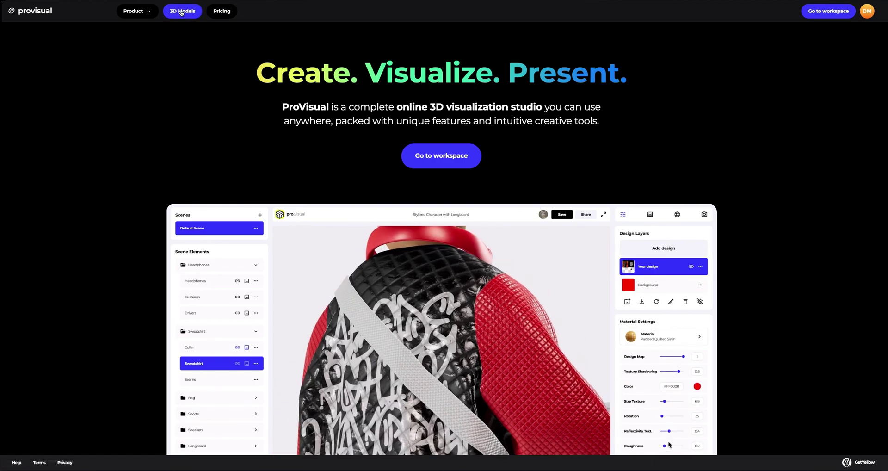
Open the 3D Models object gallery and scroll down through the product mockups
left_click(181, 13)
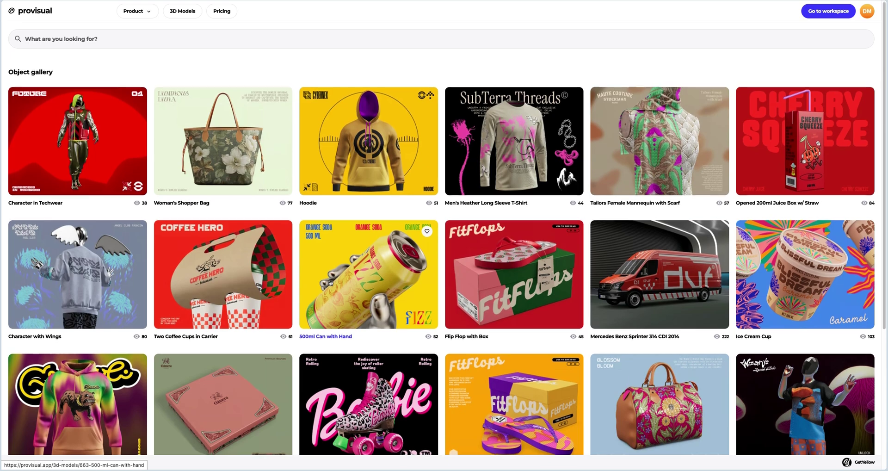
scroll(330, 283, "down", 2)
scroll(331, 283, "down", 3)
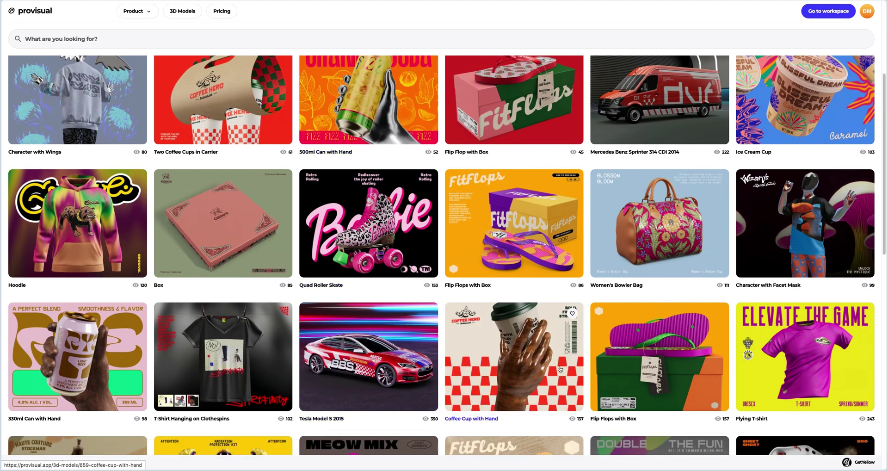
Open the Flying T-shirt details, browse its five preview images, and create a project from it
left_click(792, 379)
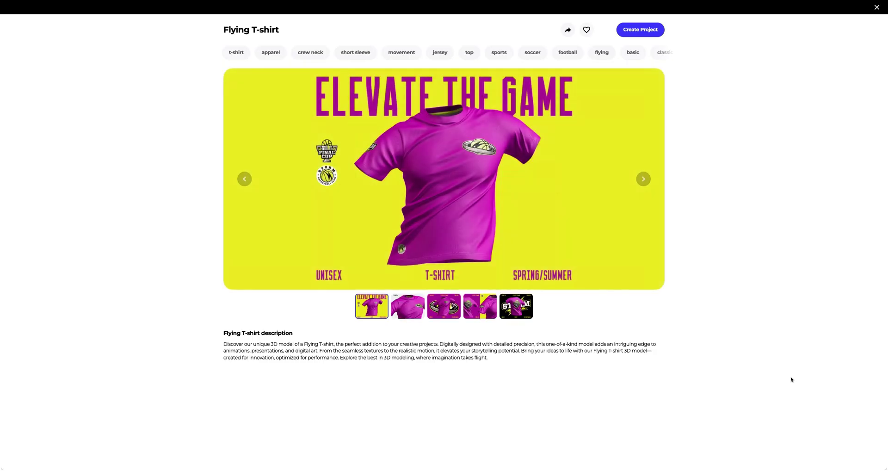
left_click(412, 311)
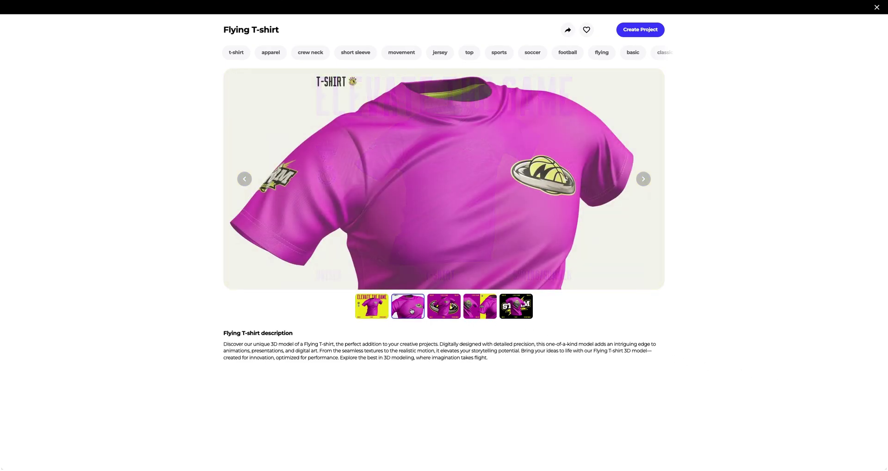
left_click(438, 310)
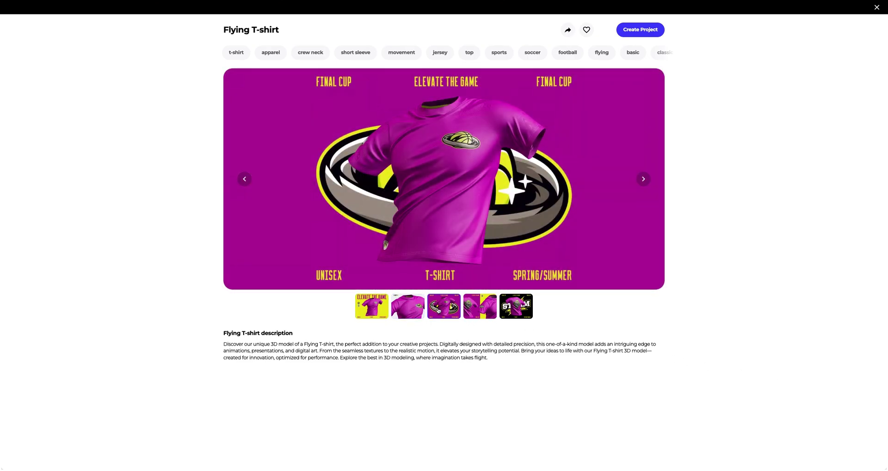
left_click(472, 309)
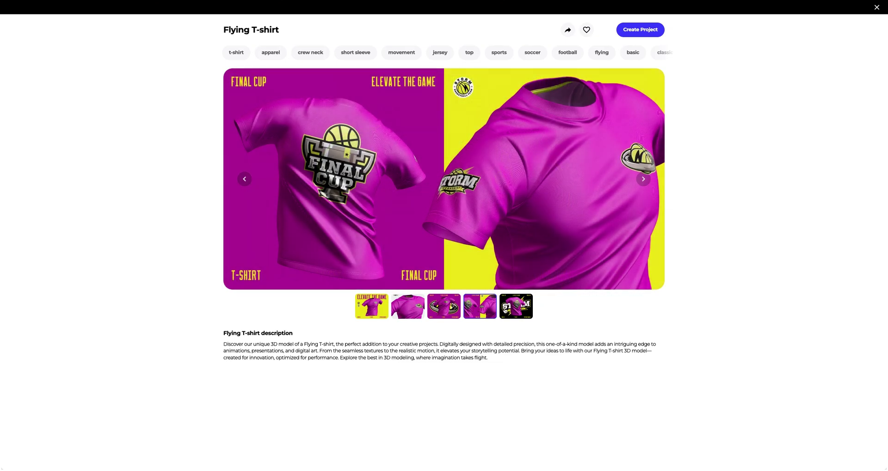
left_click(513, 311)
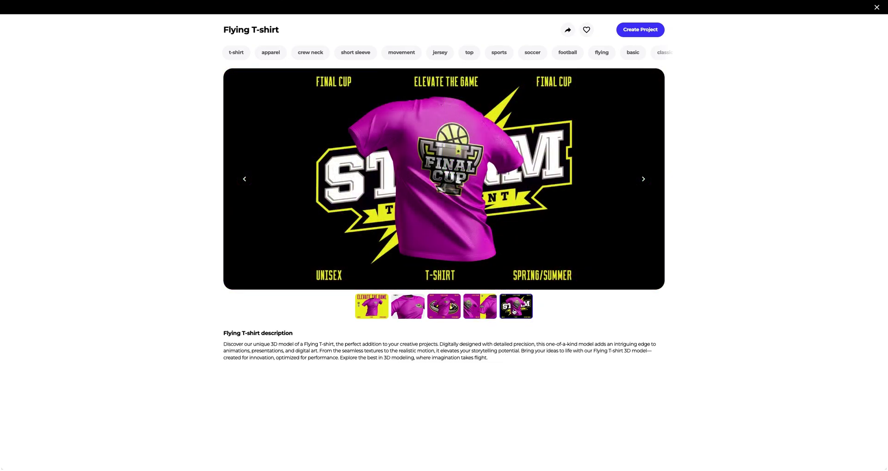
left_click(625, 31)
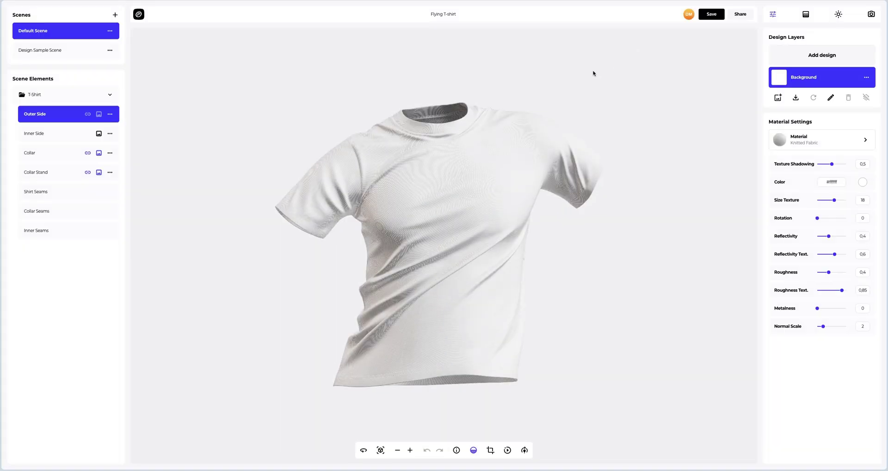
Orbit and zoom the view to look down on the shirt's collar and upper chest
left_click_drag(365, 210, 754, 240)
scroll(452, 168, "up", 10)
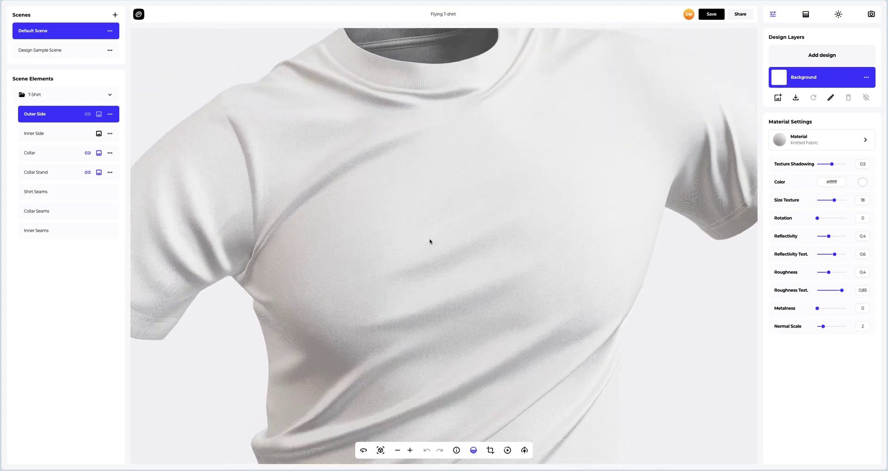
left_click_drag(430, 241, 434, 300)
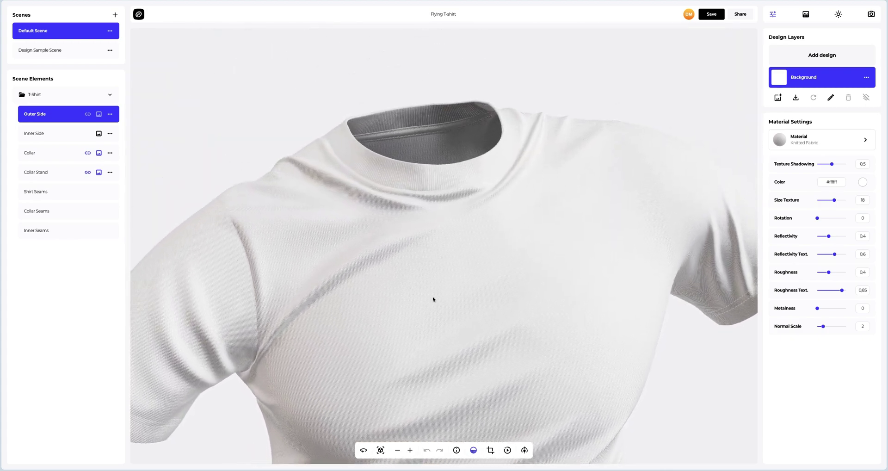
scroll(422, 198, "up", 4)
left_click_drag(431, 210, 430, 223)
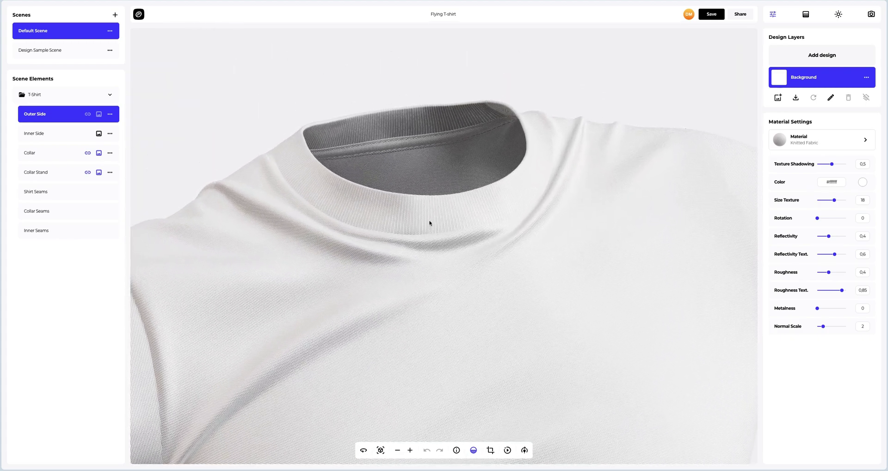
Try Base Cotton, Canvas and High-Density Tarp, then keep Knitted Fabric with texture size 8.3
left_click(803, 144)
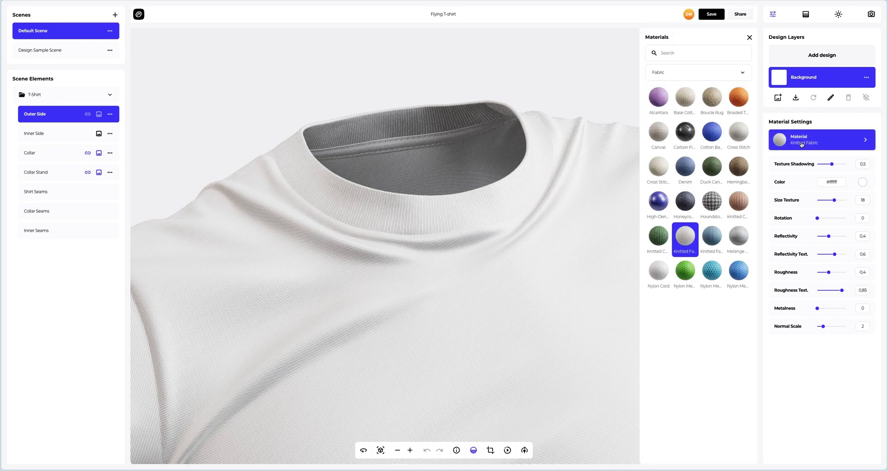
left_click(685, 105)
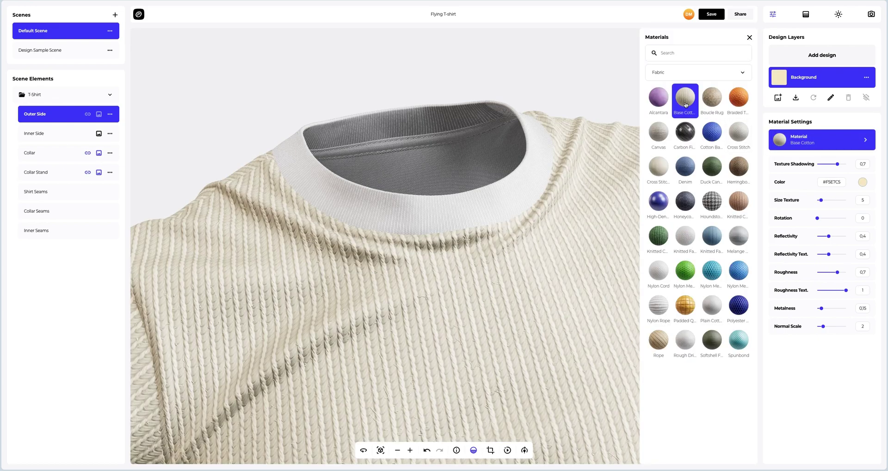
left_click(663, 132)
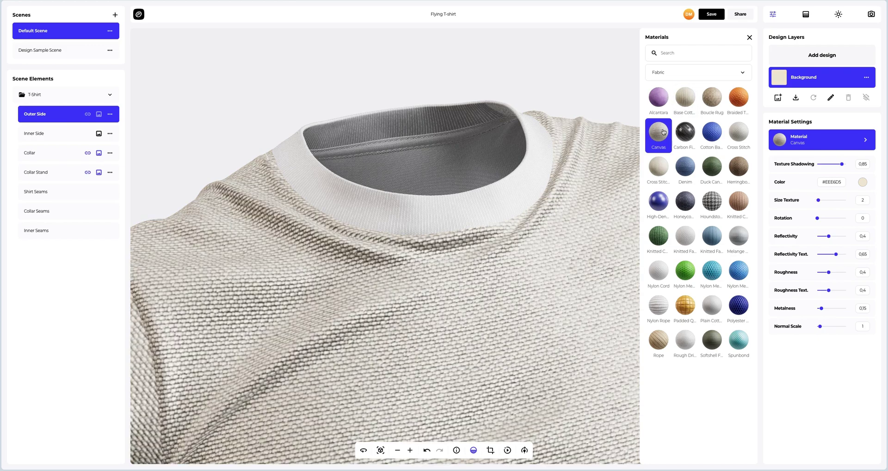
left_click(659, 206)
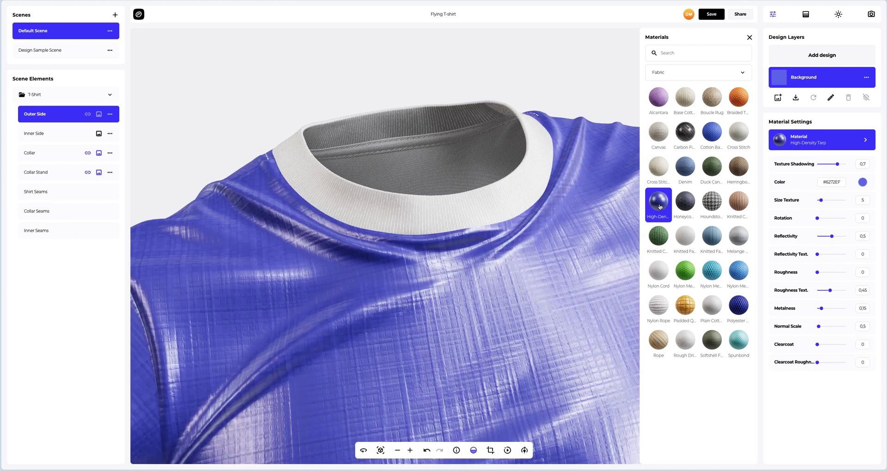
left_click(687, 238)
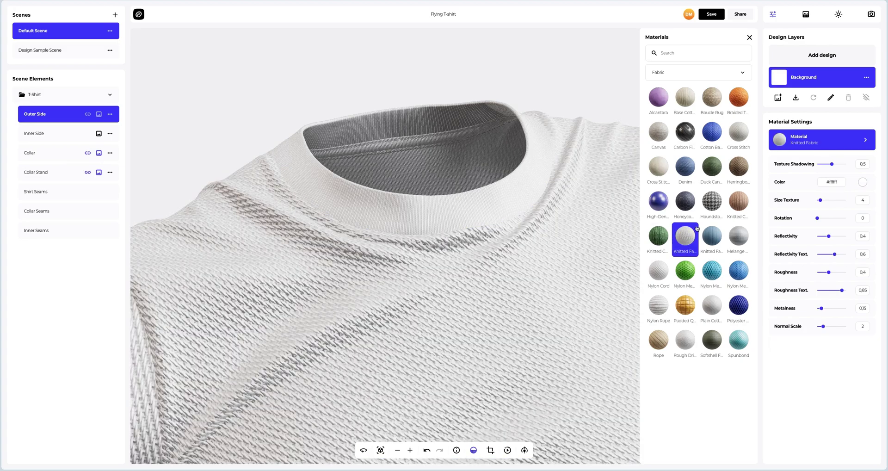
left_click_drag(819, 201, 825, 202)
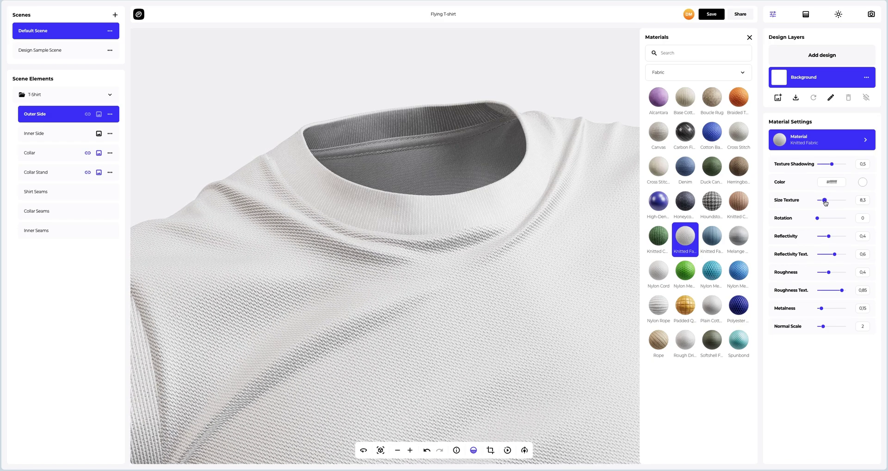
left_click(750, 38)
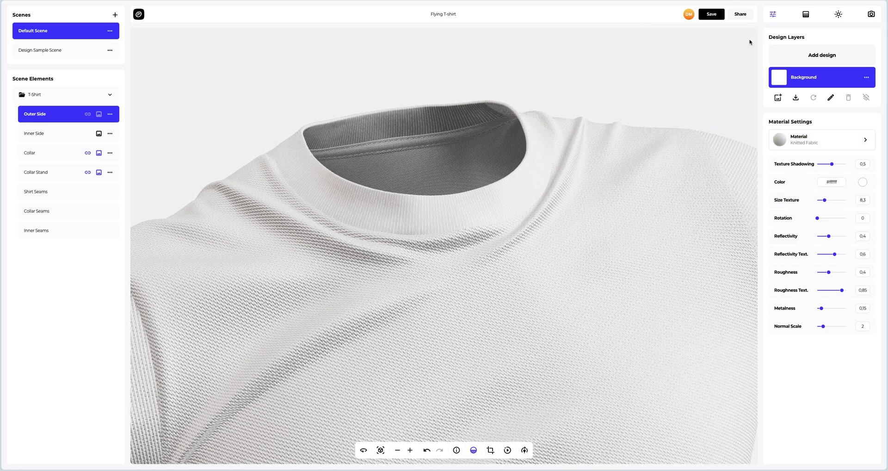
Try red, lime, mint and teal shades, then set the outer side to hex #B5179E
left_click(864, 184)
left_click_drag(846, 189, 830, 211)
left_click(831, 286)
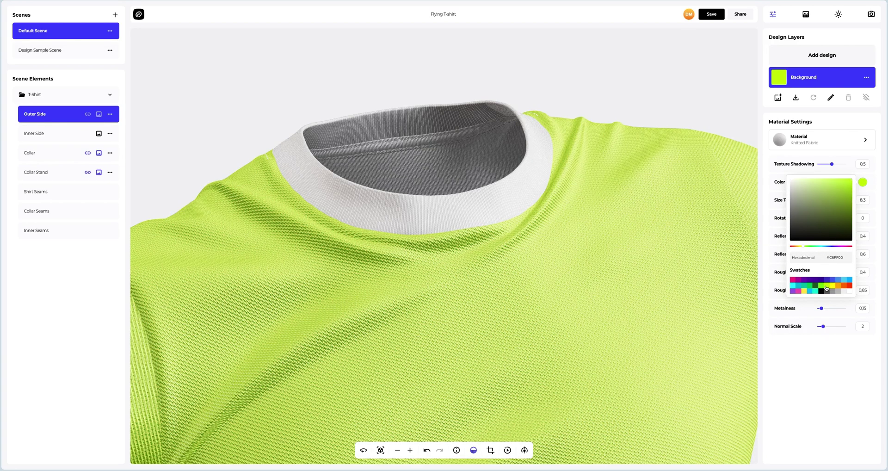
left_click(823, 286)
left_click(817, 291)
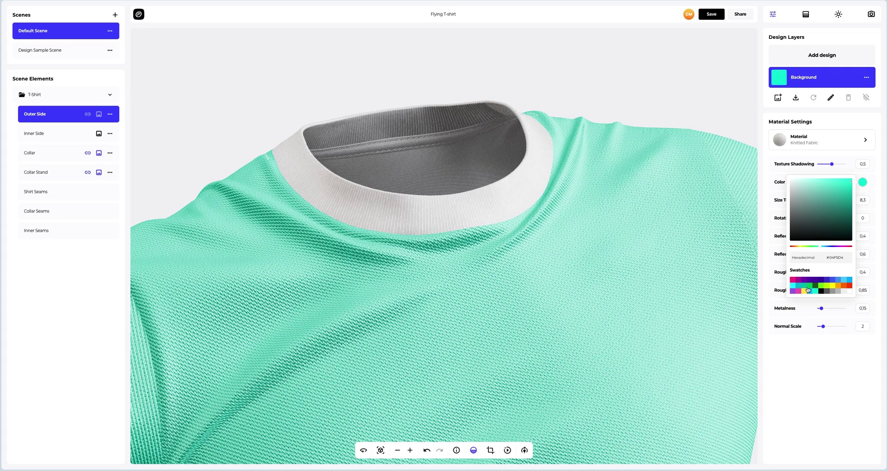
left_click(803, 287)
double_click(848, 258)
type("b5179e")
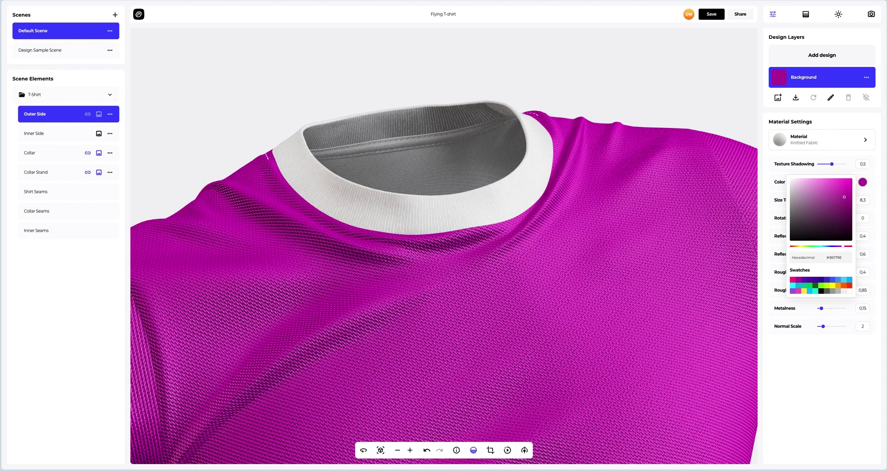
key("Return")
left_click_drag(620, 240, 588, 259)
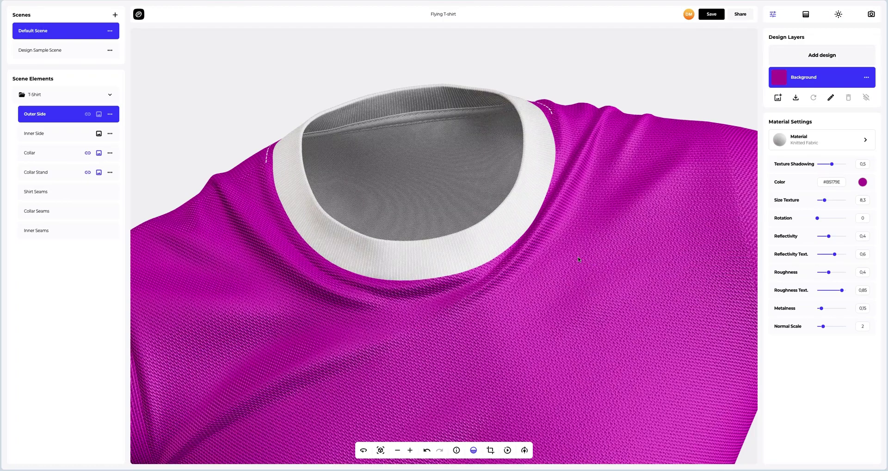
Make the collar magenta #B5179E using the colour swatch
left_click(28, 157)
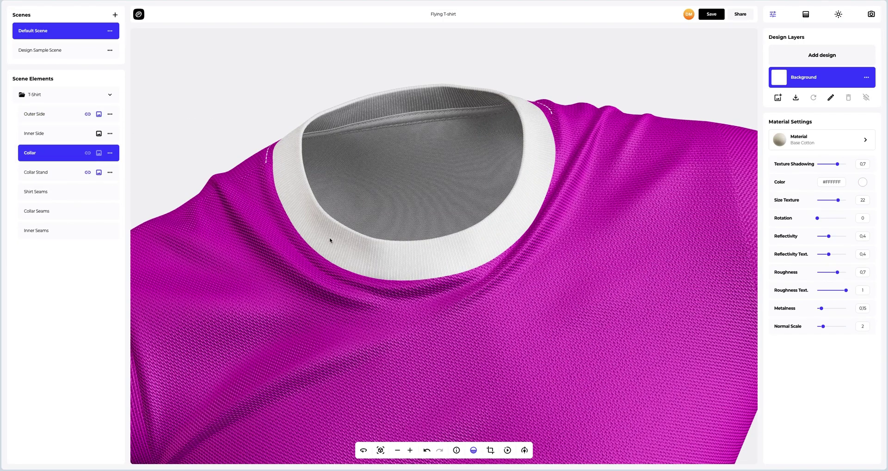
left_click(863, 182)
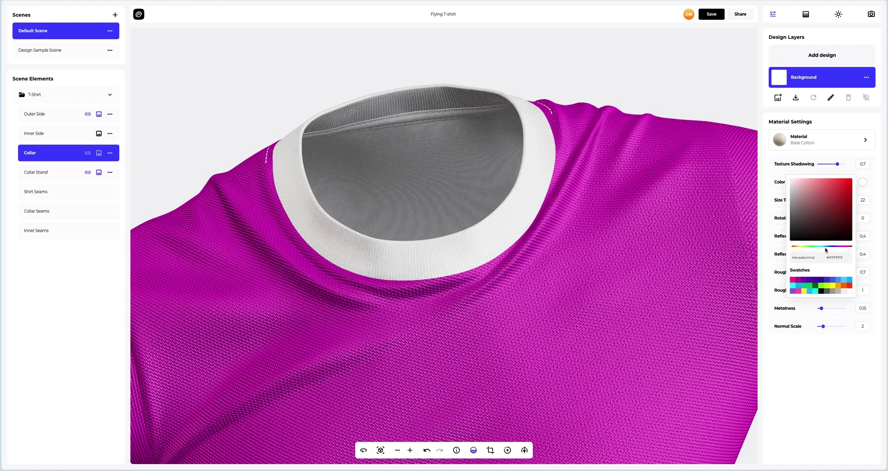
left_click(797, 280)
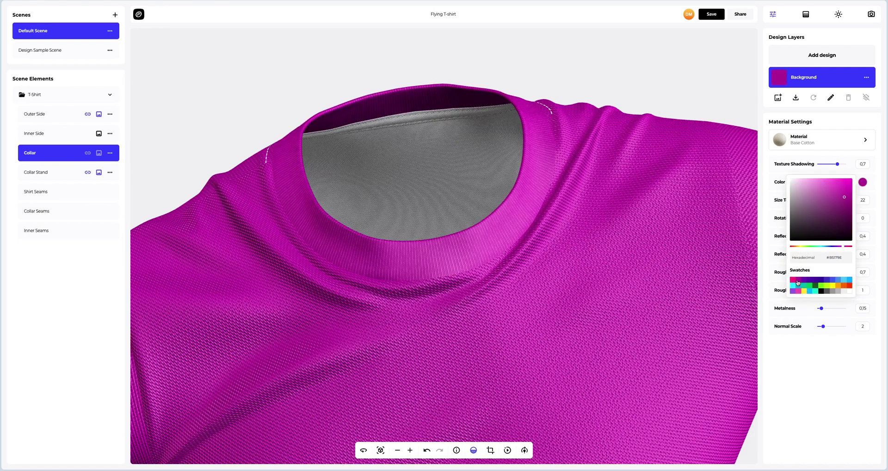
left_click(805, 348)
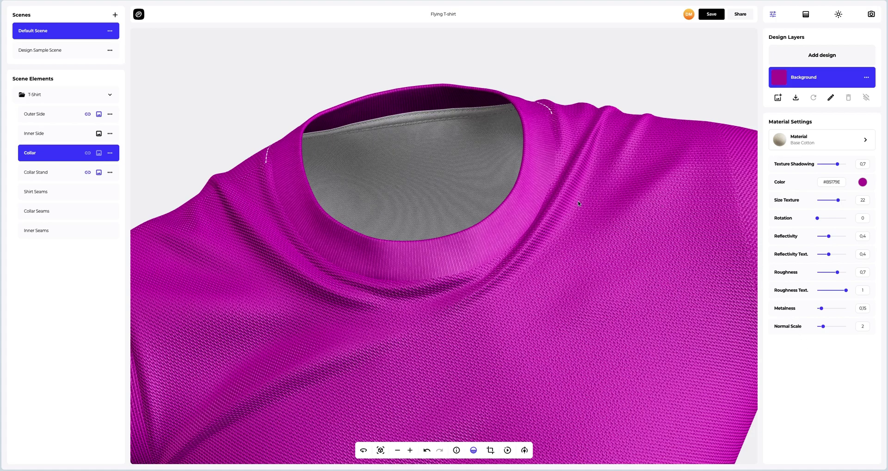
left_click_drag(423, 200, 421, 225)
Paste the light purple #D38BC8 onto the inner side and inspect the collar opening
left_click(48, 134)
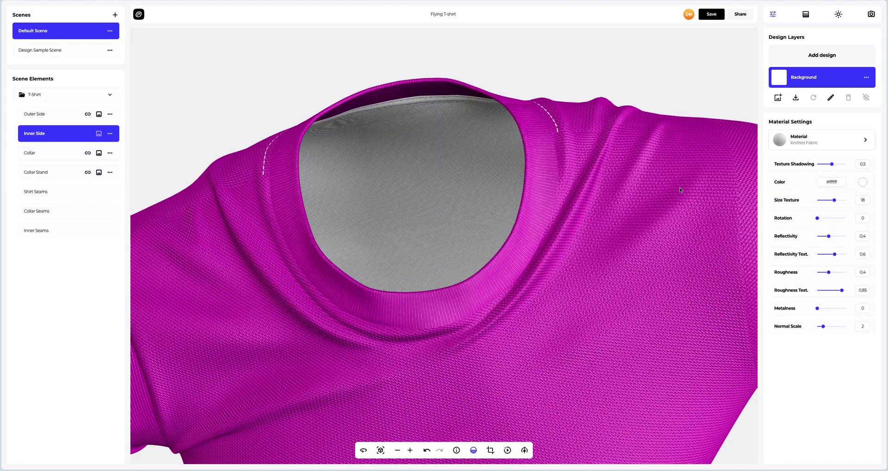
left_click(863, 184)
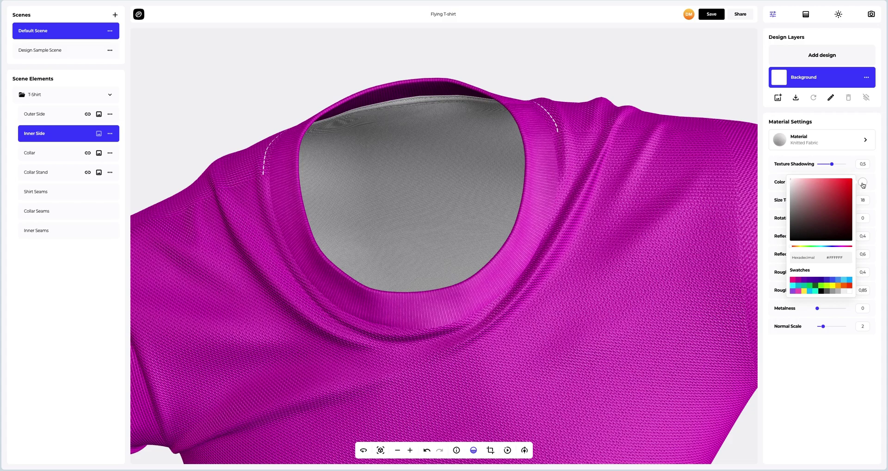
type("#D38BC8")
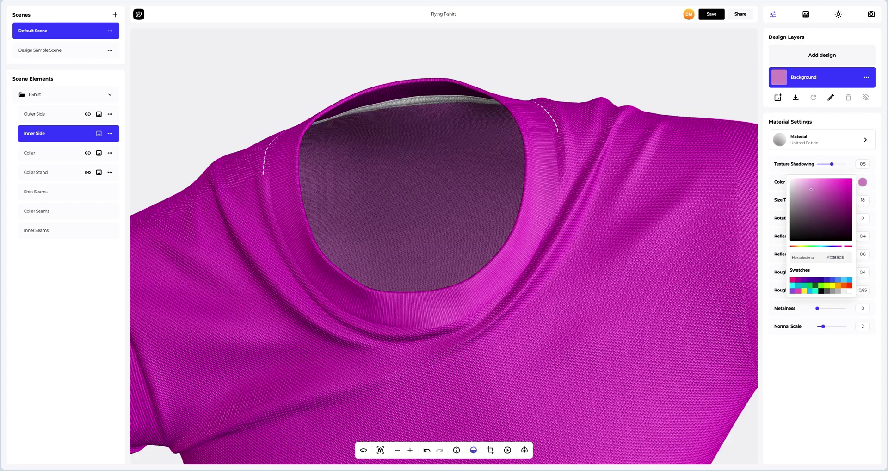
left_click_drag(436, 249, 426, 208)
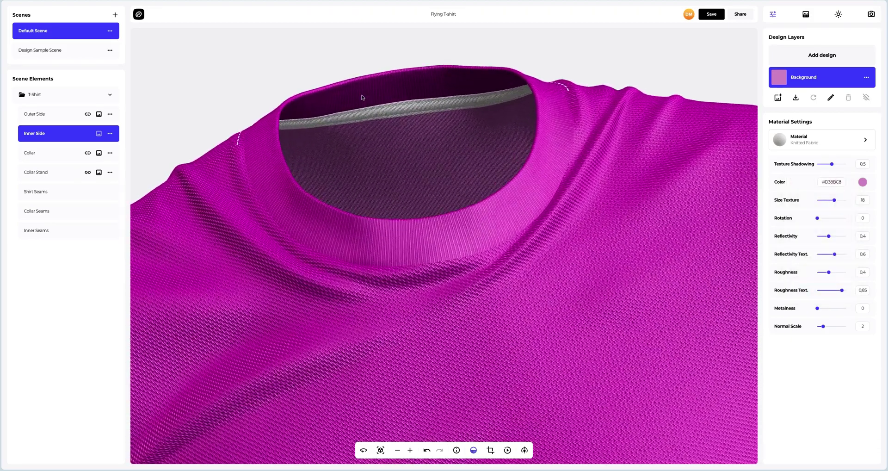
left_click_drag(363, 97, 367, 212)
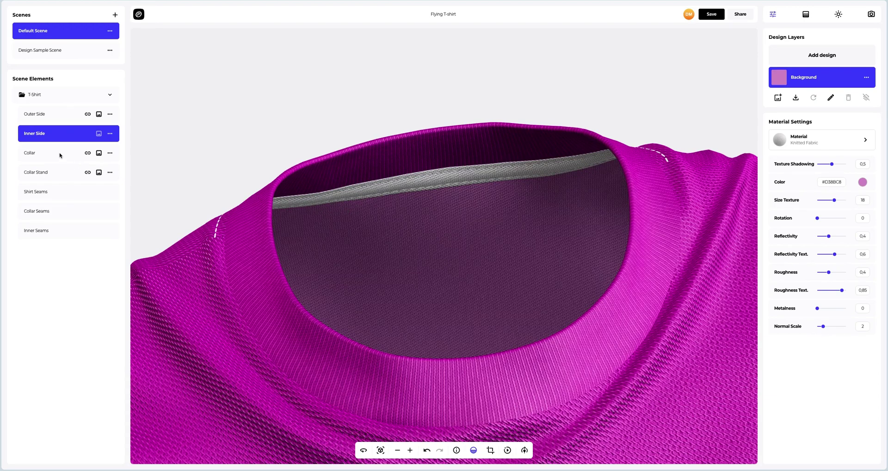
Set the collar stand to yellow #EEFF00
left_click(27, 172)
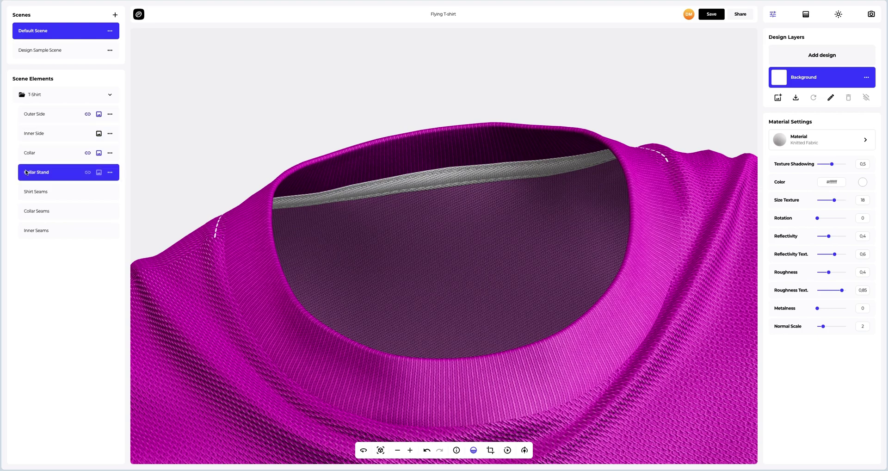
left_click(863, 184)
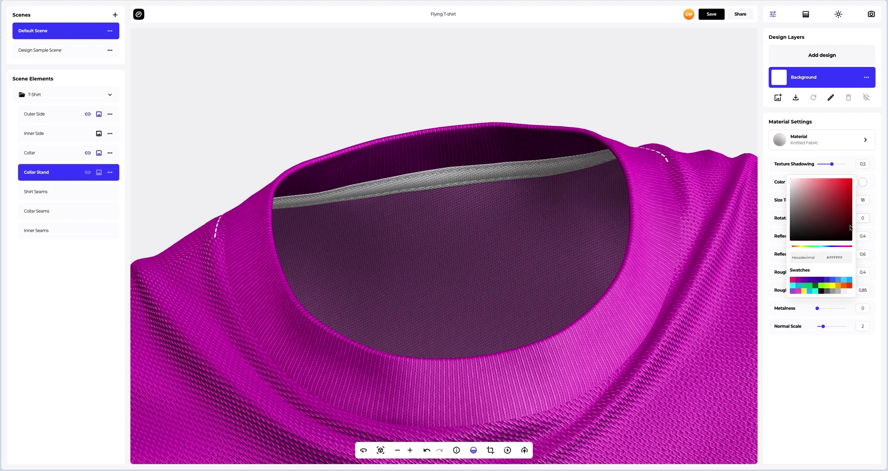
double_click(845, 258)
type("eeff00")
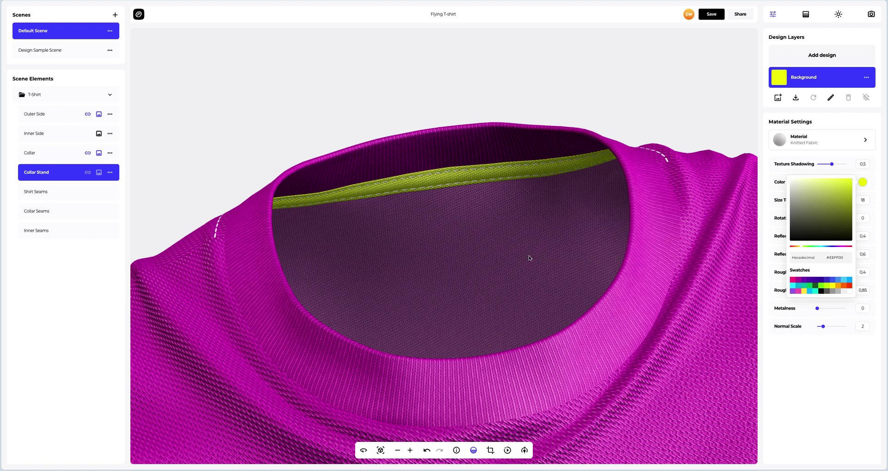
Colour the collar seams magenta #B5179E and zoom in on the sleeve opening
left_click(37, 212)
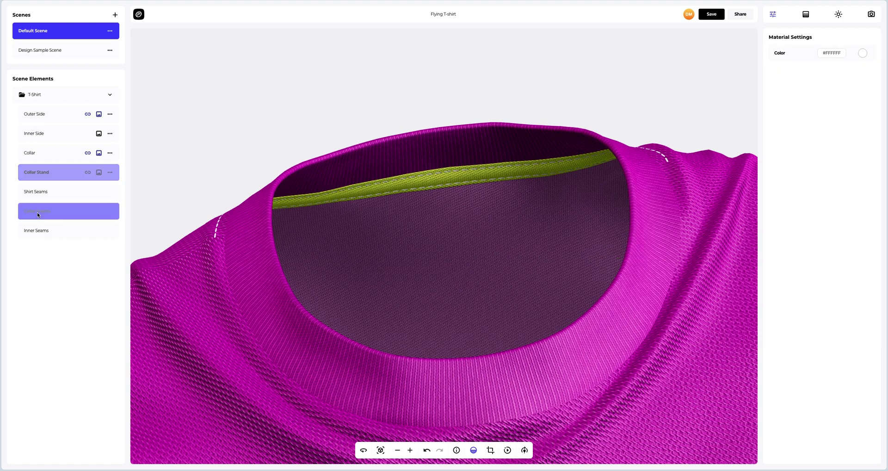
left_click(862, 54)
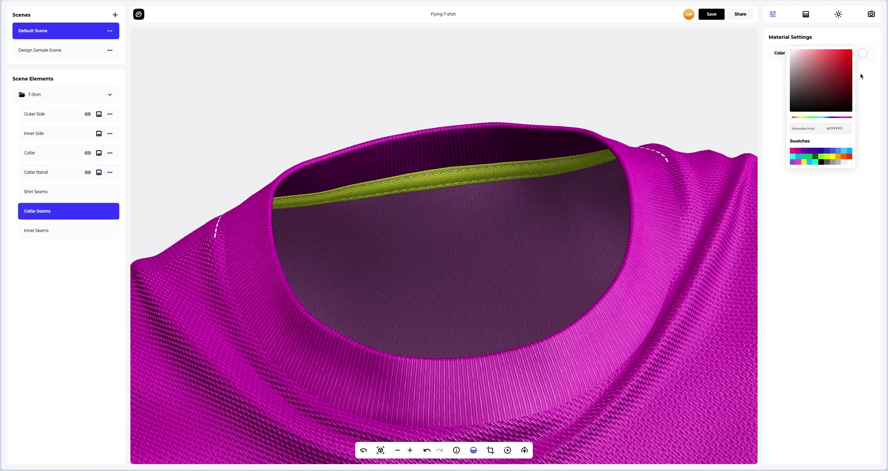
left_click(799, 153)
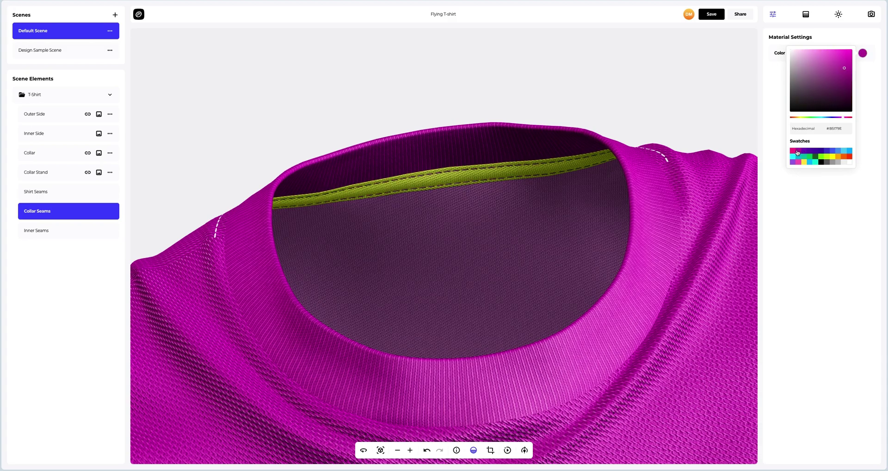
scroll(640, 186, "down", 5)
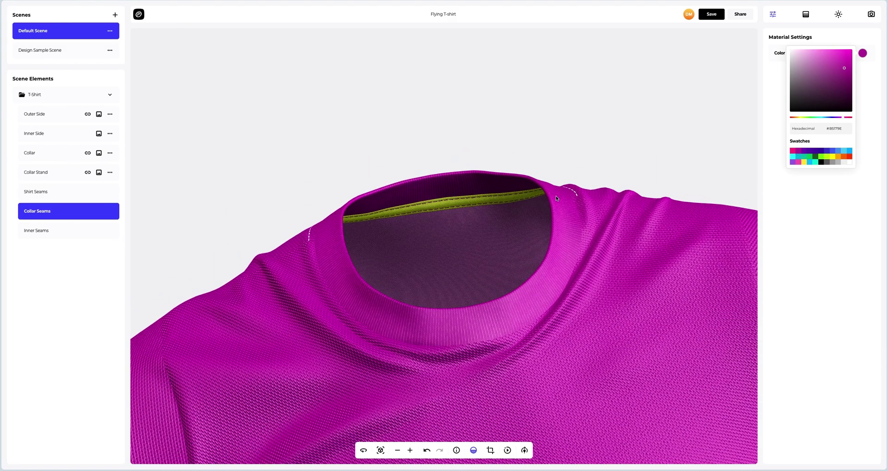
left_click_drag(537, 221, 430, 256)
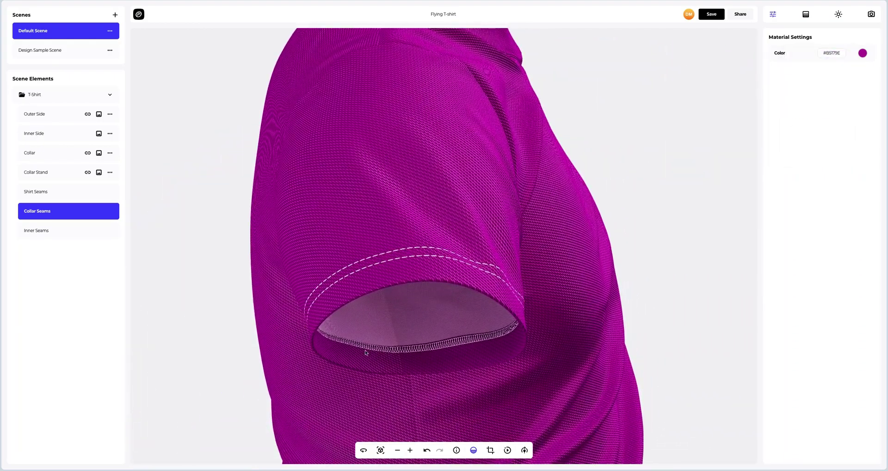
scroll(387, 375, "up", 3)
scroll(387, 374, "up", 2)
left_click_drag(387, 375, 342, 314)
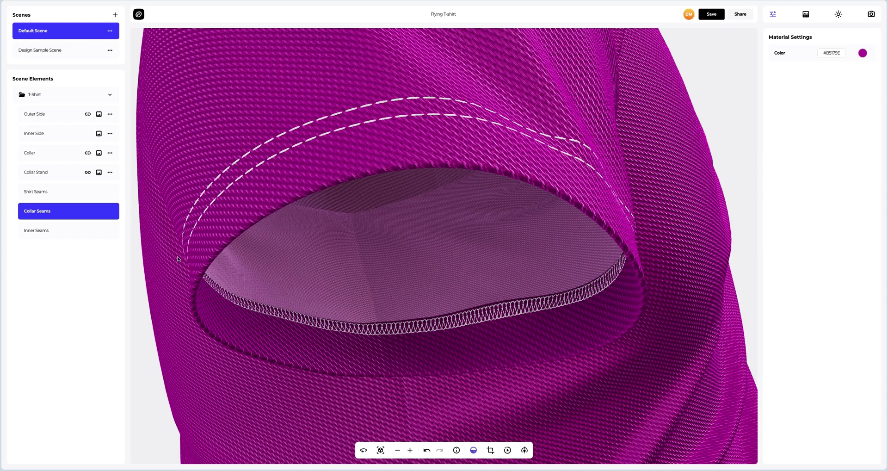
Colour the inner seams and shirt seams magenta #B5179E, then reset the view to the whole shirt
left_click(61, 231)
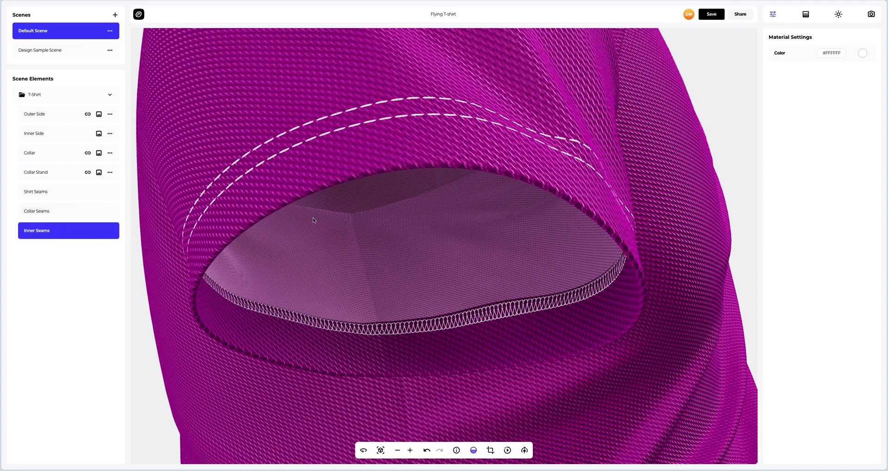
left_click(863, 53)
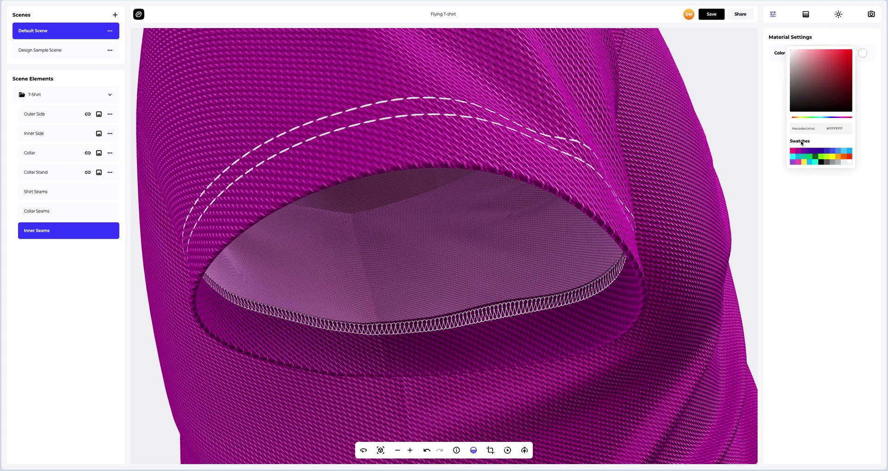
left_click(799, 153)
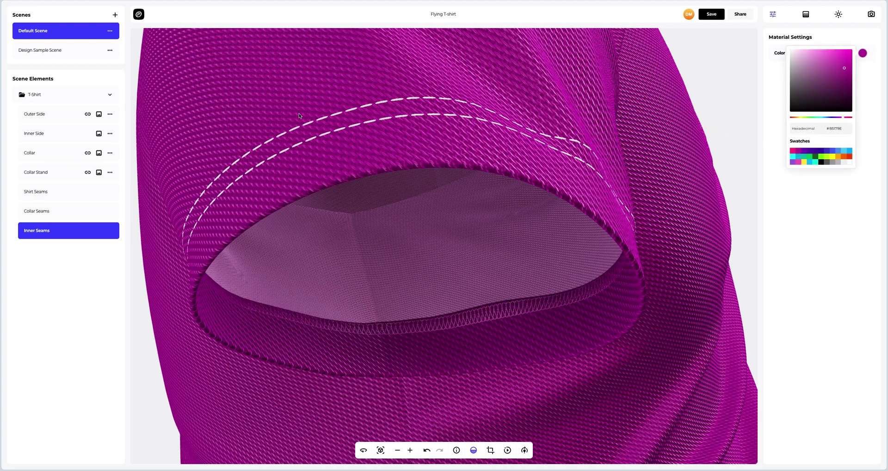
left_click(30, 191)
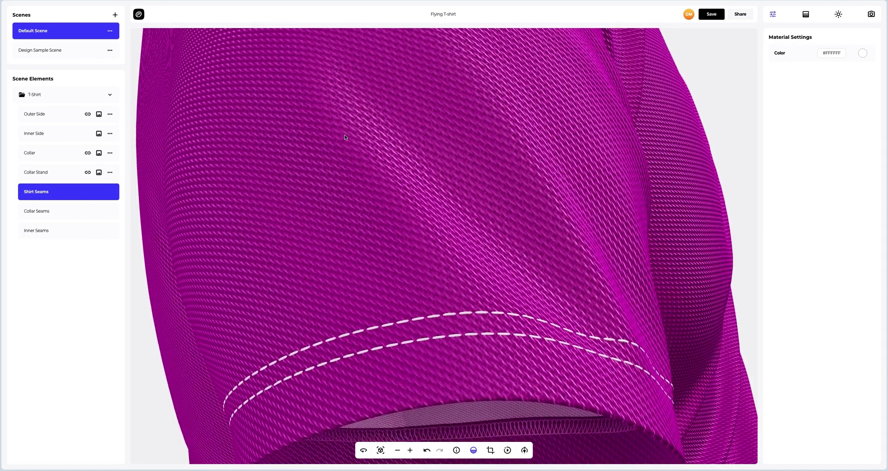
left_click(867, 55)
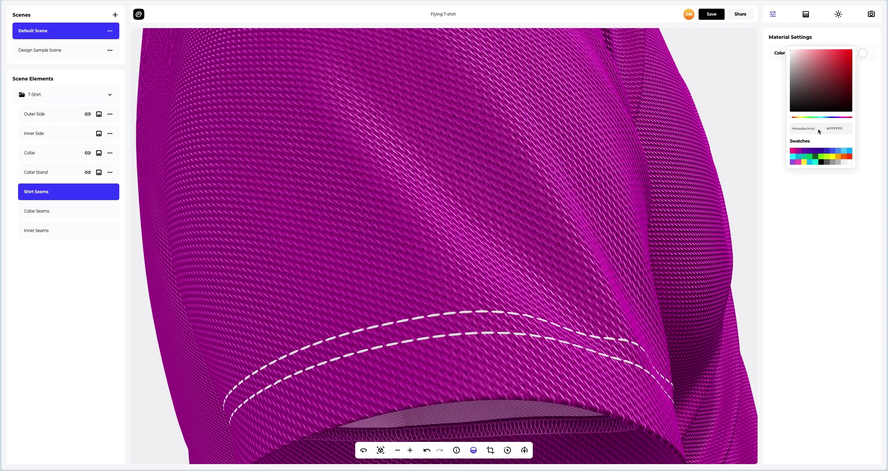
left_click(799, 151)
scroll(732, 139, "down", 5)
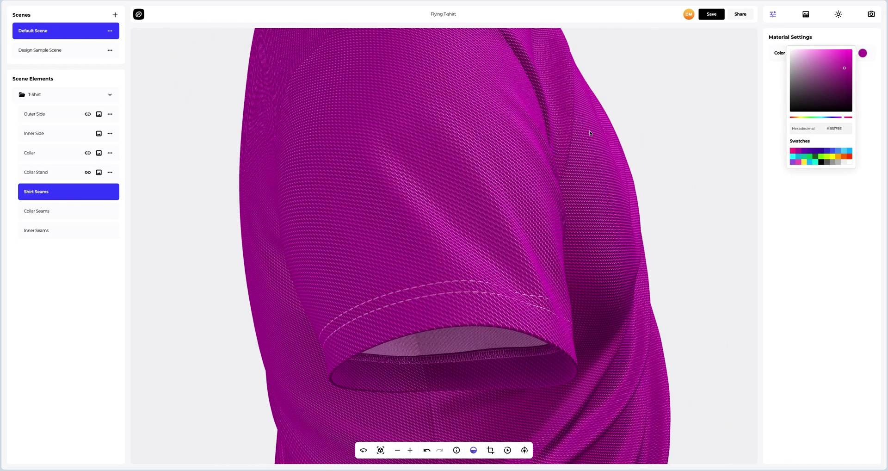
left_click_drag(411, 157, 649, 167)
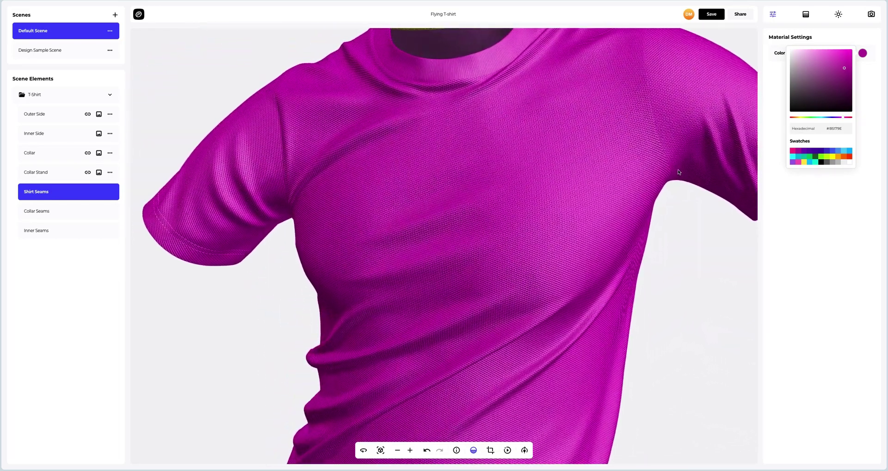
left_click(506, 283)
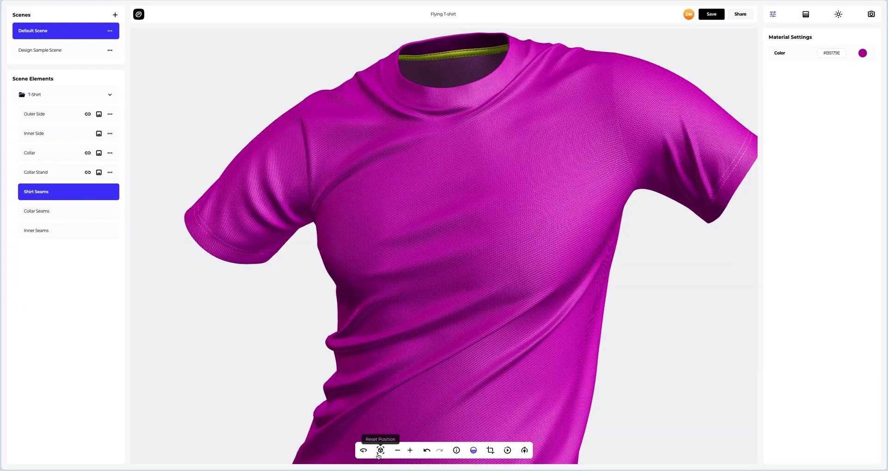
left_click(380, 452)
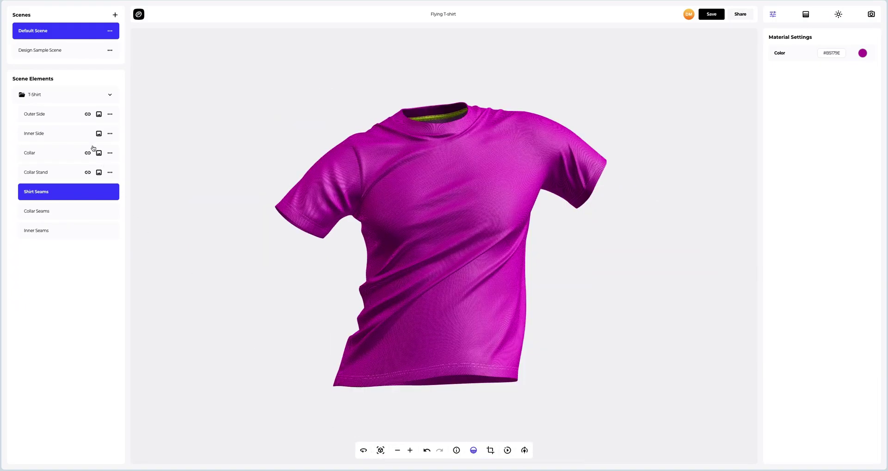
Add Logo.png from the Flying T-shirt folder as a design on the outer side
left_click(50, 116)
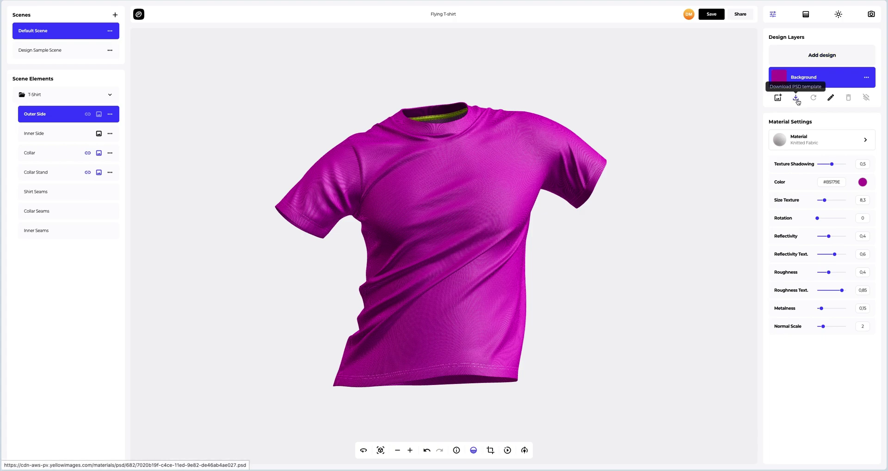
left_click(809, 59)
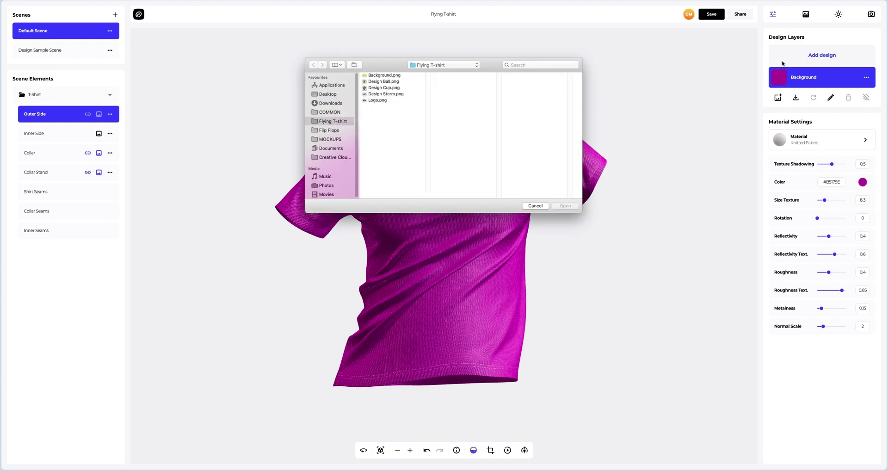
left_click(378, 100)
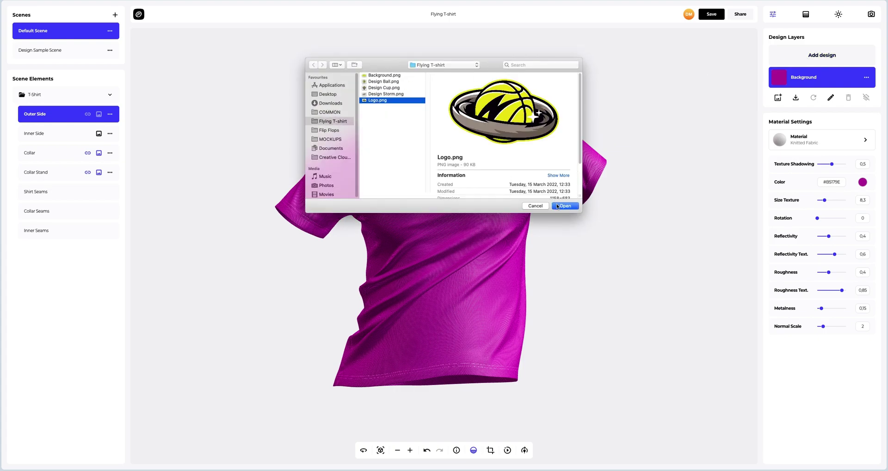
left_click(557, 206)
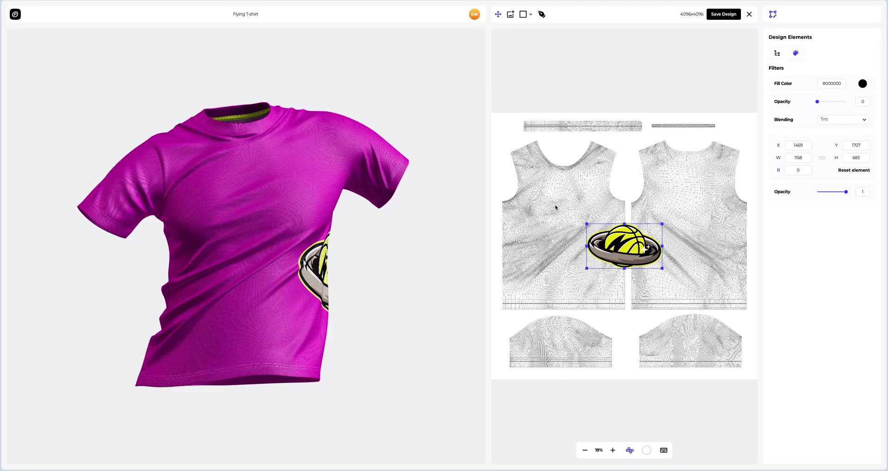
Move the basketball logo onto the upper chest and shrink it to about 448×264
left_click_drag(631, 249, 596, 198)
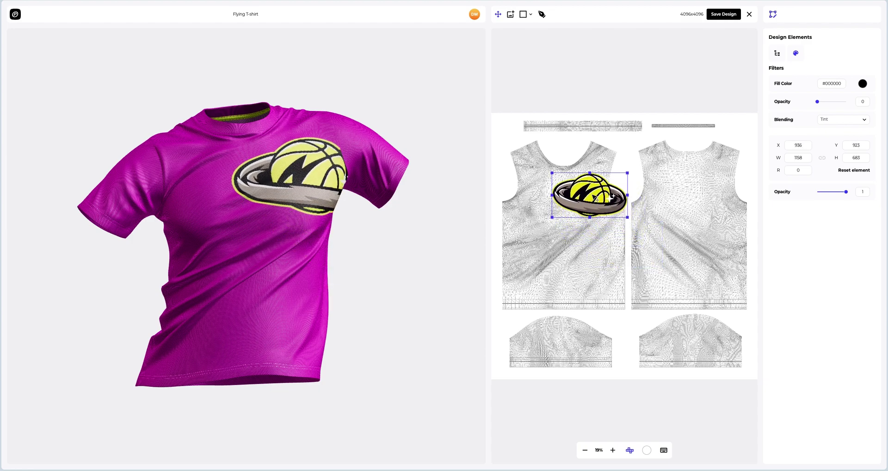
scroll(597, 202, "up", 2)
scroll(637, 223, "up", 2)
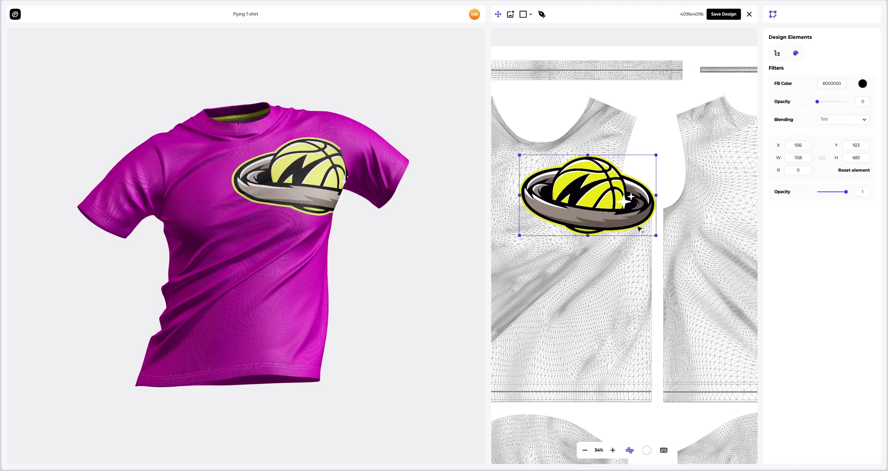
left_click_drag(656, 236, 599, 202)
left_click_drag(557, 184, 574, 197)
left_click_drag(616, 215, 569, 204)
left_click_drag(551, 279, 608, 224)
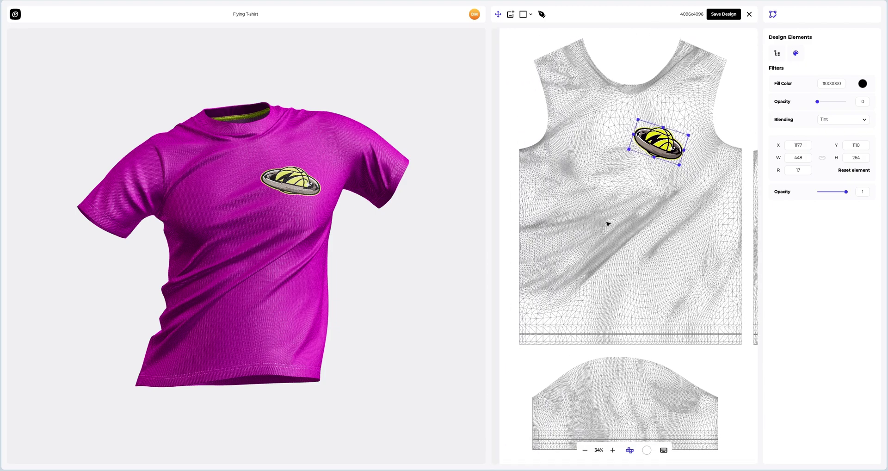
Add Design Ball.png to the pattern and shrink the STORM badge to 268×268
left_click(512, 15)
left_click(384, 81)
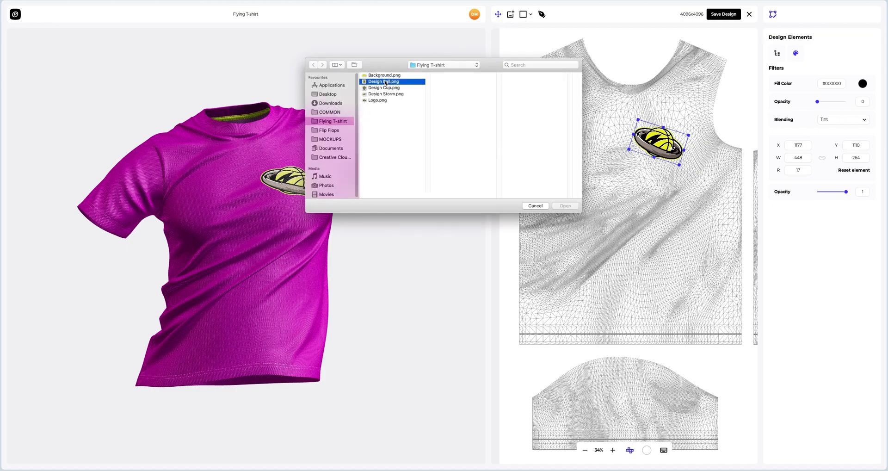
left_click(566, 206)
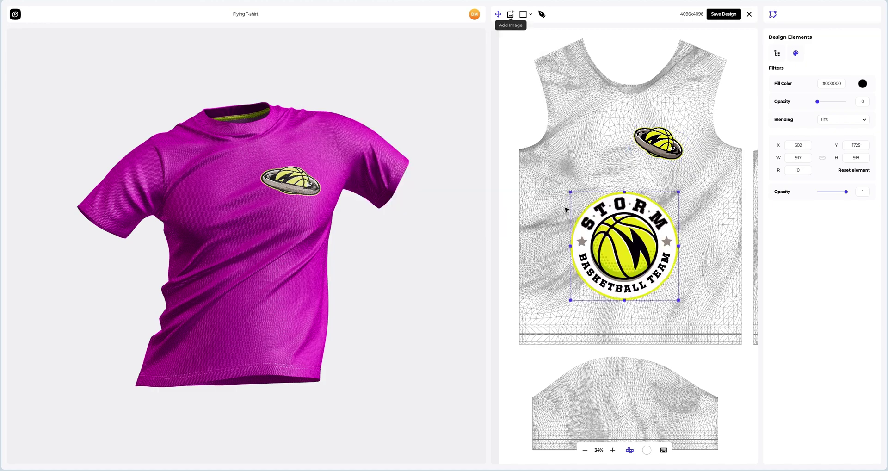
left_click_drag(680, 193, 548, 317)
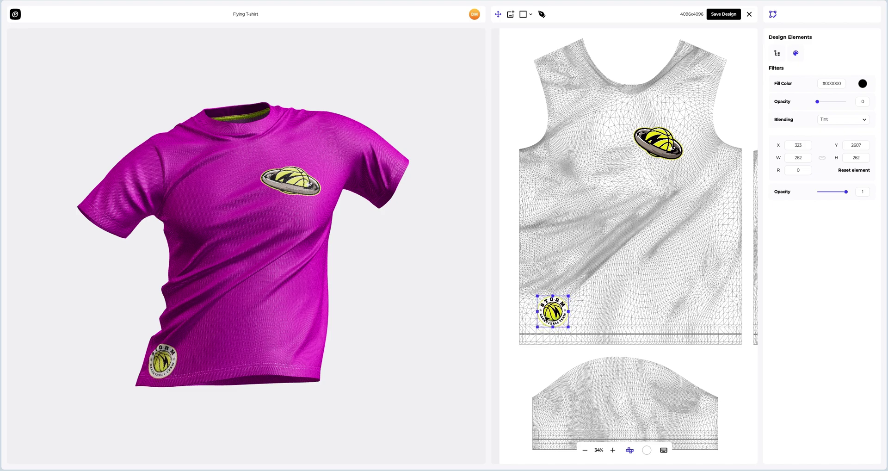
Zoom to the hem badge and shrink it further to 192×192
scroll(546, 316, "up", 5)
right_click_drag(190, 312, 247, 282)
scroll(247, 283, "up", 6)
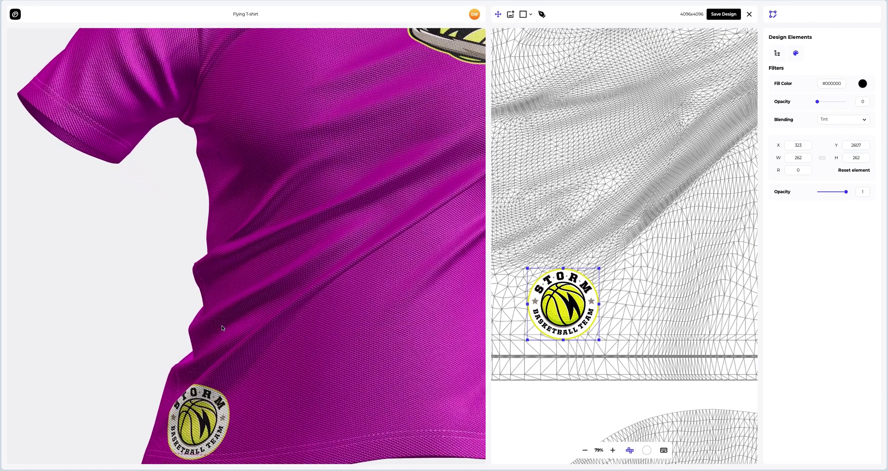
left_click_drag(276, 316, 414, 306)
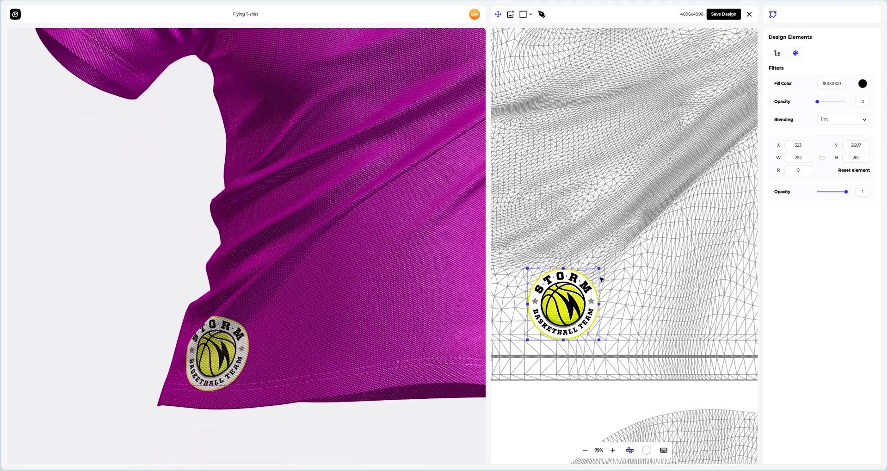
left_click_drag(599, 268, 541, 276)
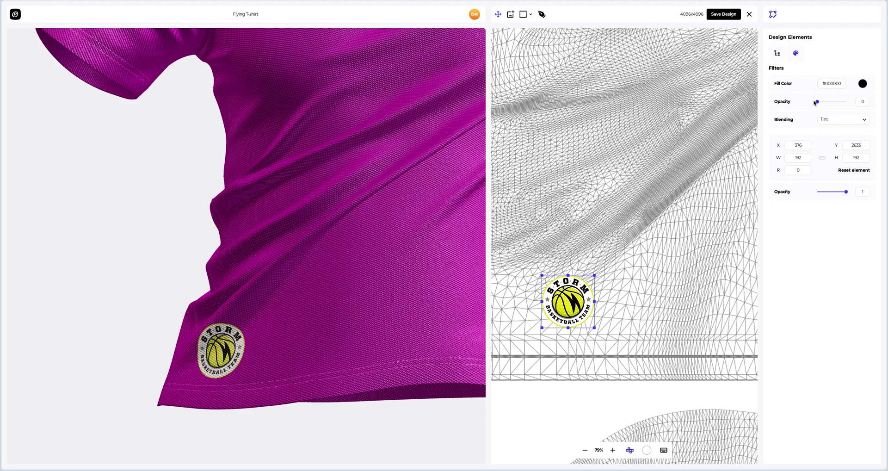
left_click_drag(818, 104, 832, 106)
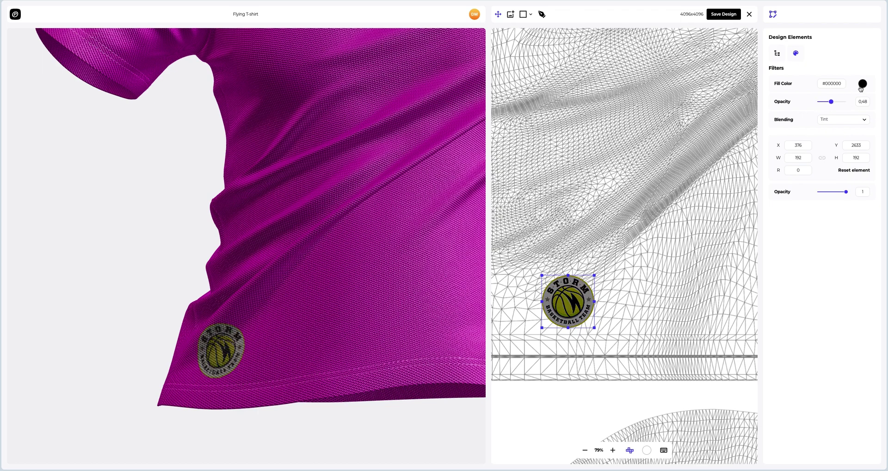
left_click(862, 85)
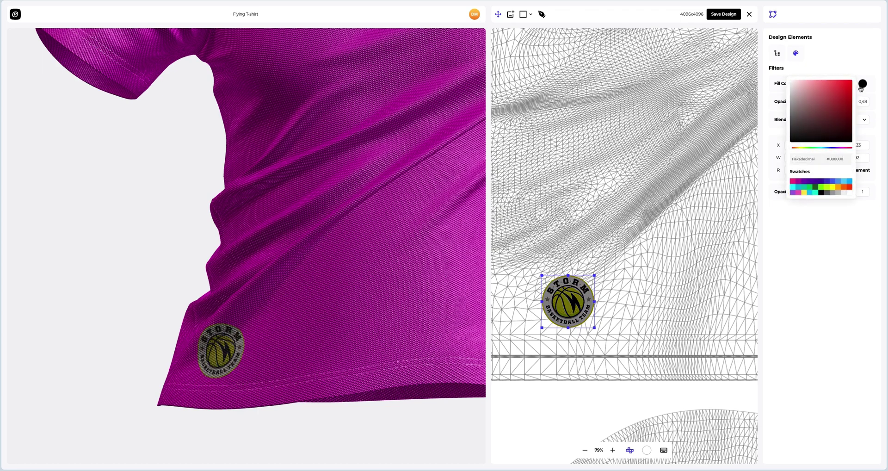
left_click(821, 189)
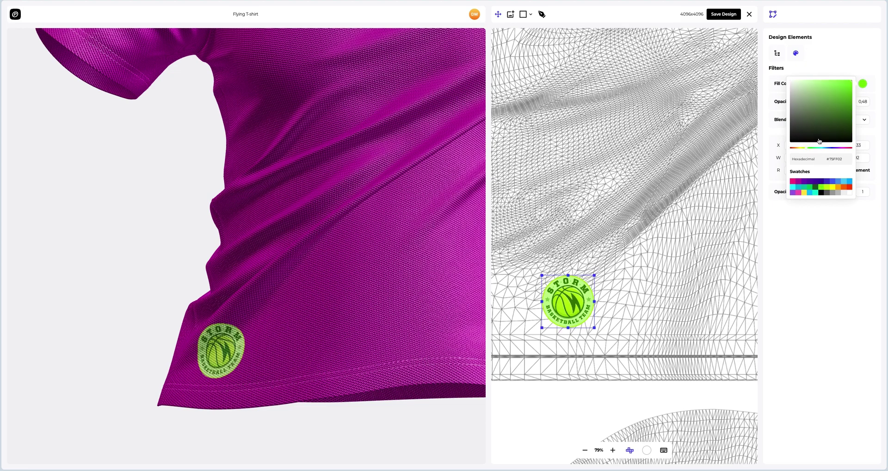
left_click(816, 222)
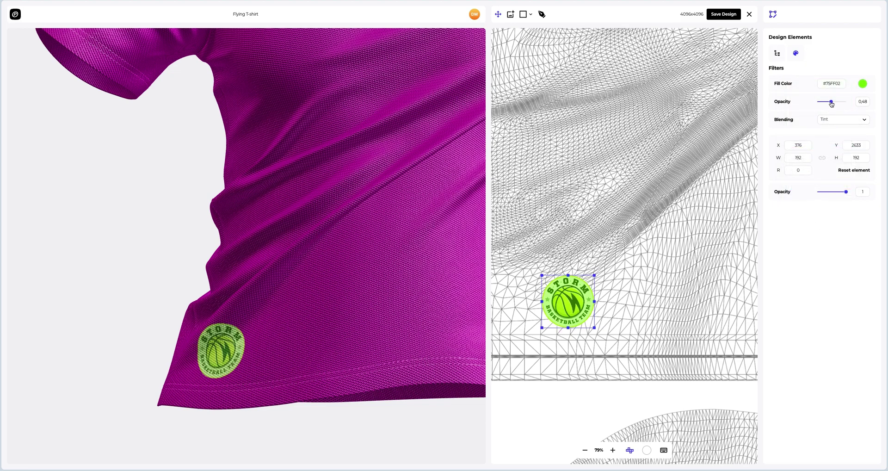
left_click_drag(829, 104, 810, 104)
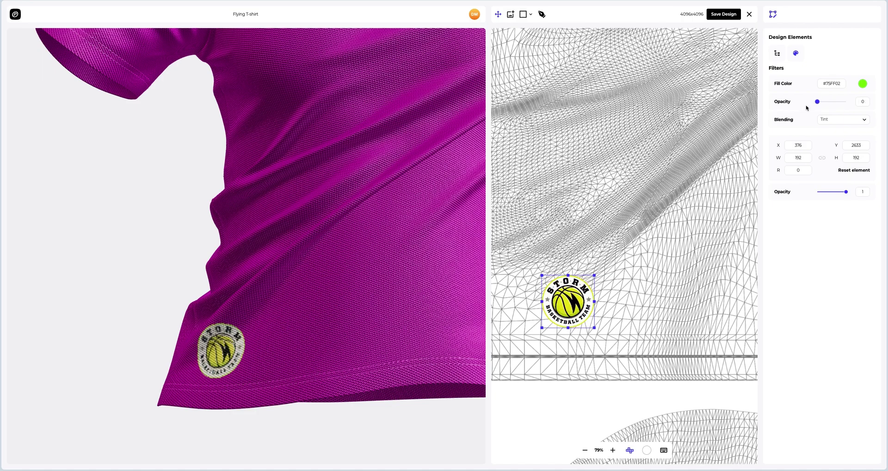
scroll(607, 186, "down", 5)
scroll(312, 175, "down", 1)
left_click_drag(239, 141, 295, 270)
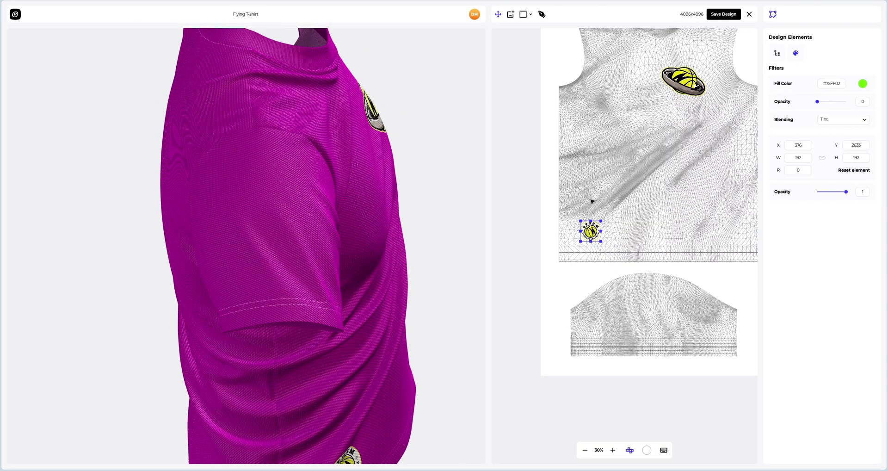
Place Design Storm.png on the sleeve, shrink it to 441×307, and save the design
left_click(511, 16)
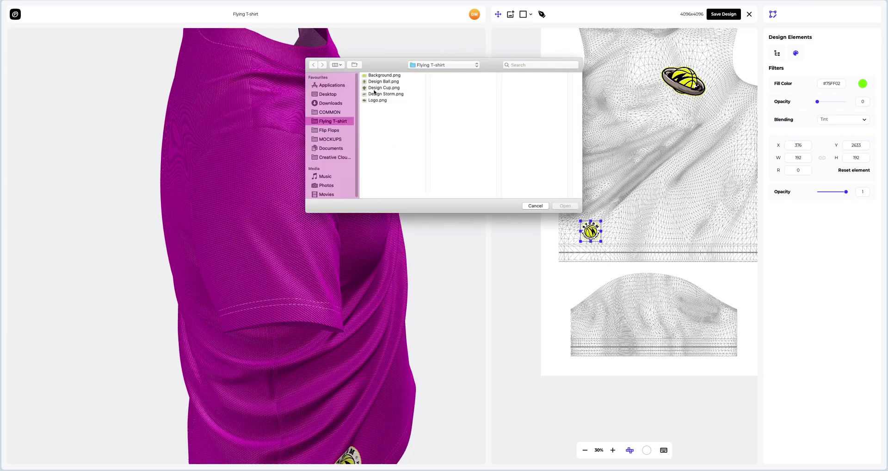
left_click(375, 94)
left_click(559, 205)
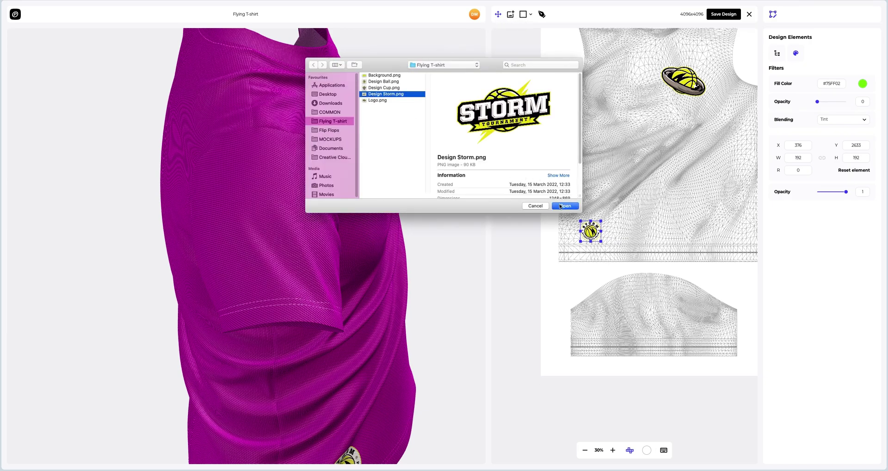
left_click_drag(624, 250, 656, 310)
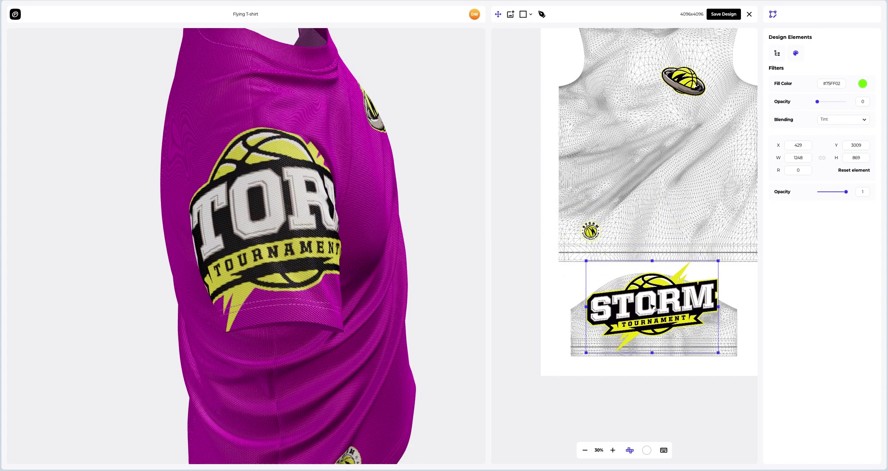
left_click_drag(719, 261, 656, 320)
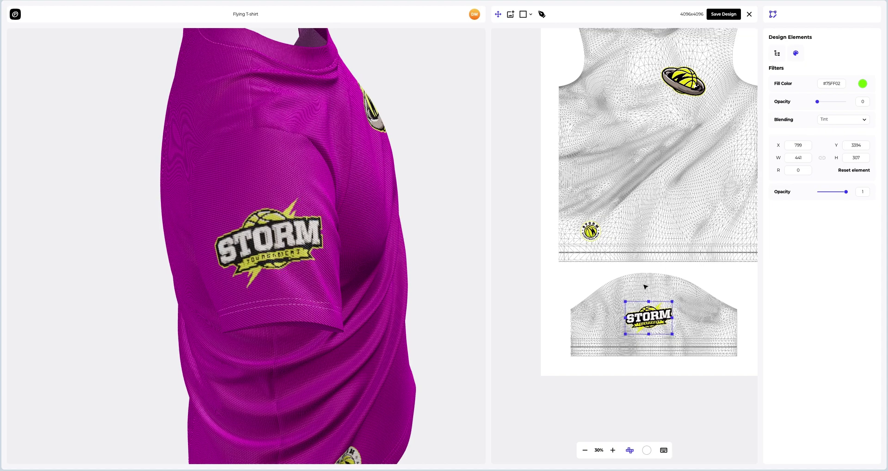
left_click(717, 19)
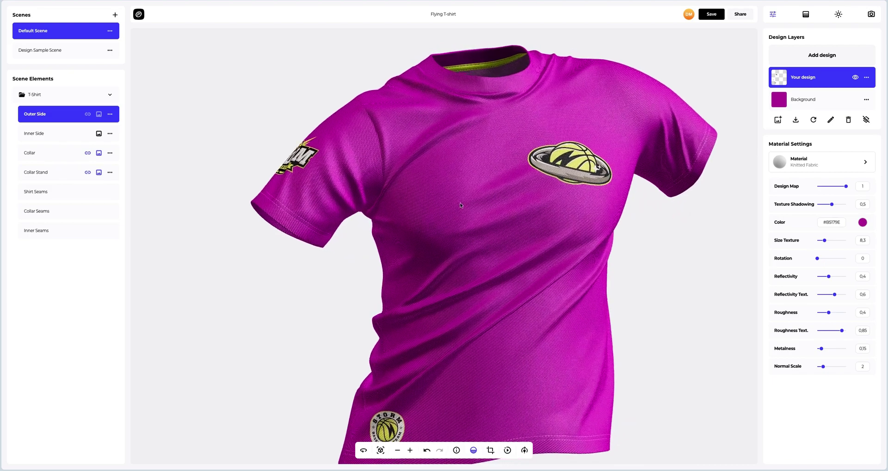
Turn the shirt to its back and reopen the Your design layer in the design editor
left_click_drag(451, 201, 619, 203)
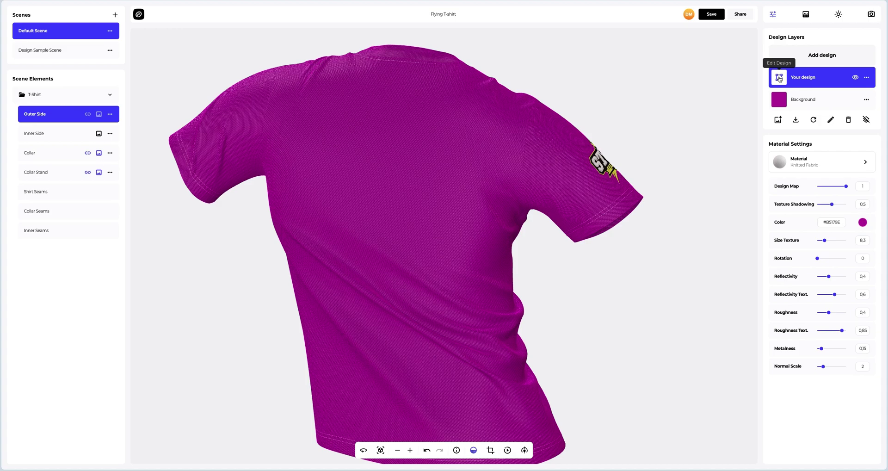
left_click(779, 78)
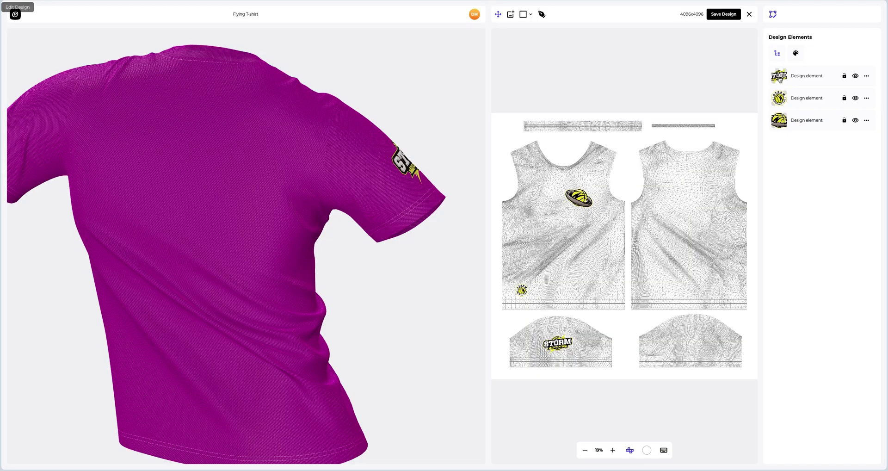
Place Design Cup.png as a large 931×1012 trophy logo on the back panel and save
left_click(510, 15)
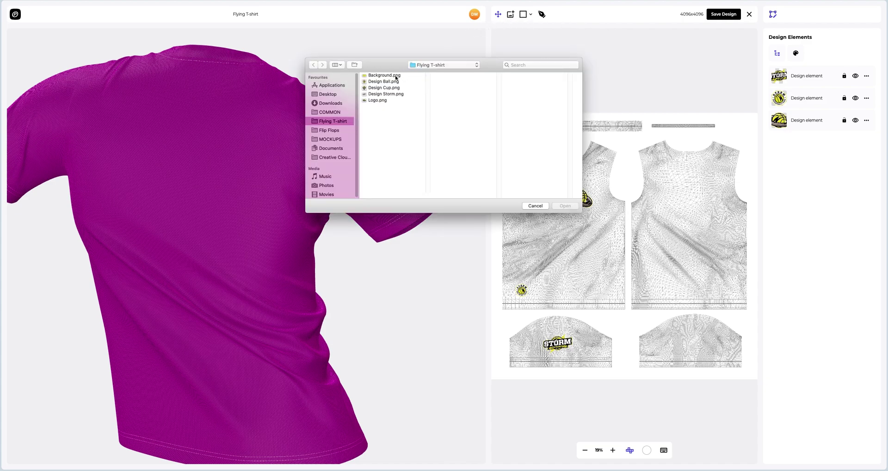
left_click(387, 88)
left_click(565, 206)
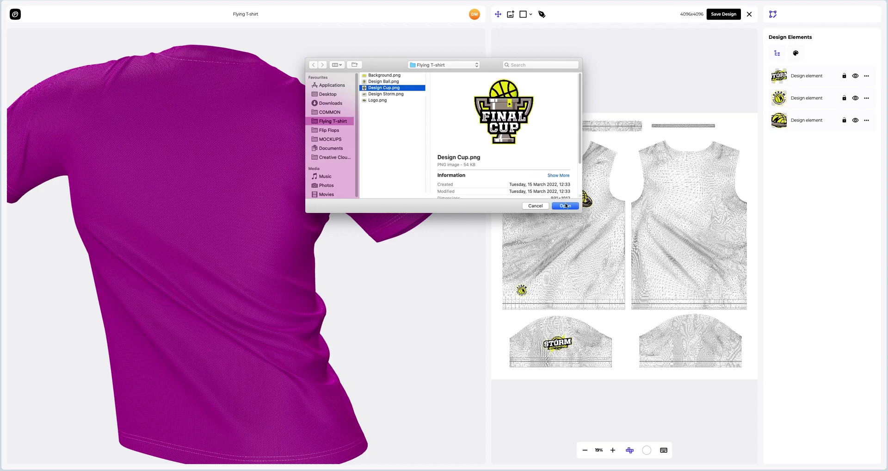
left_click_drag(625, 249, 690, 205)
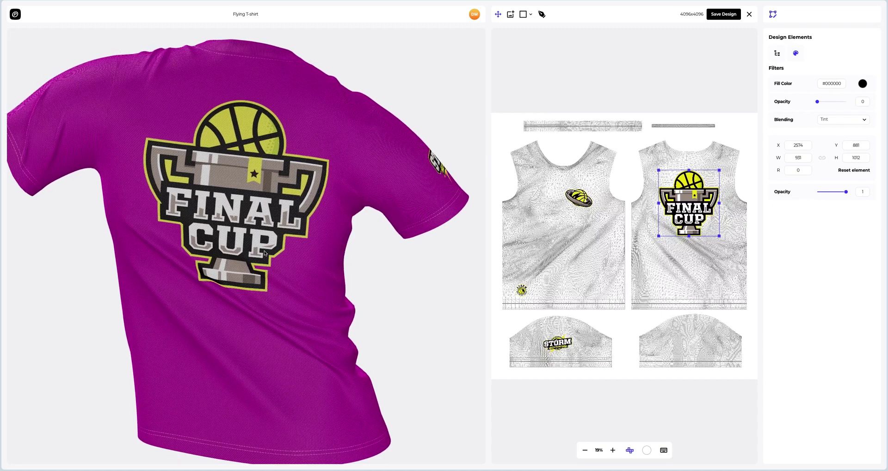
left_click(724, 15)
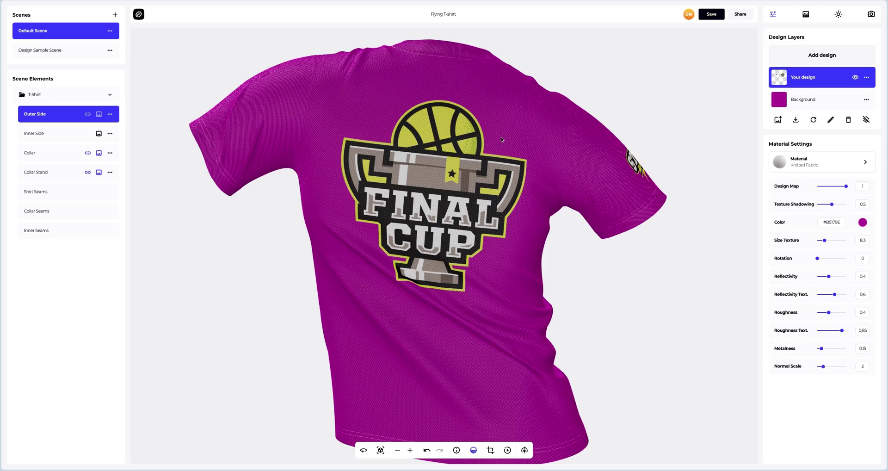
Turn the shirt to its front and zoom in on the STORM sleeve logo
left_click_drag(276, 189, 579, 210)
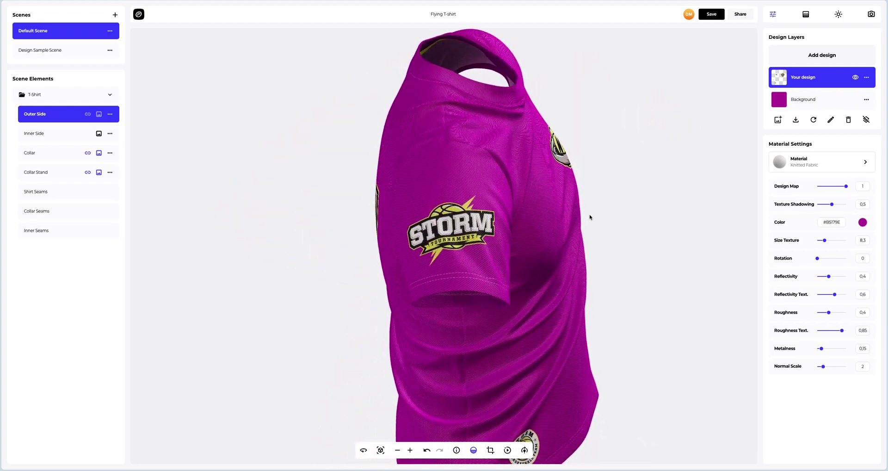
scroll(445, 228, "up", 10)
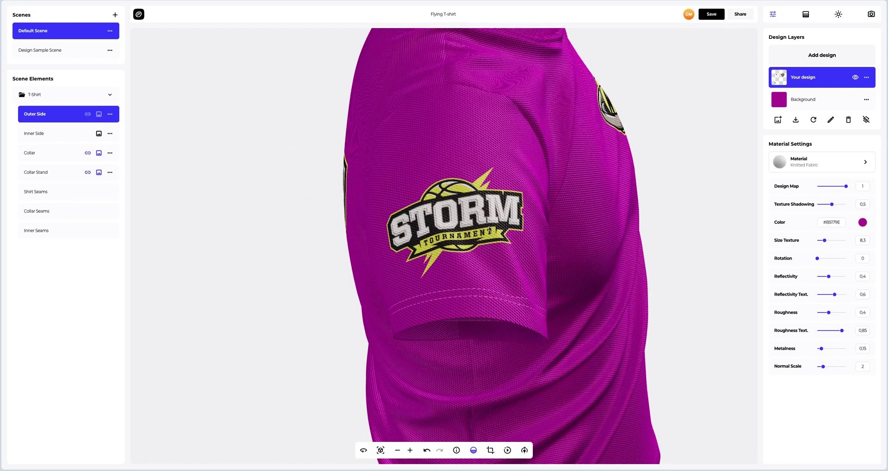
scroll(415, 224, "up", 5)
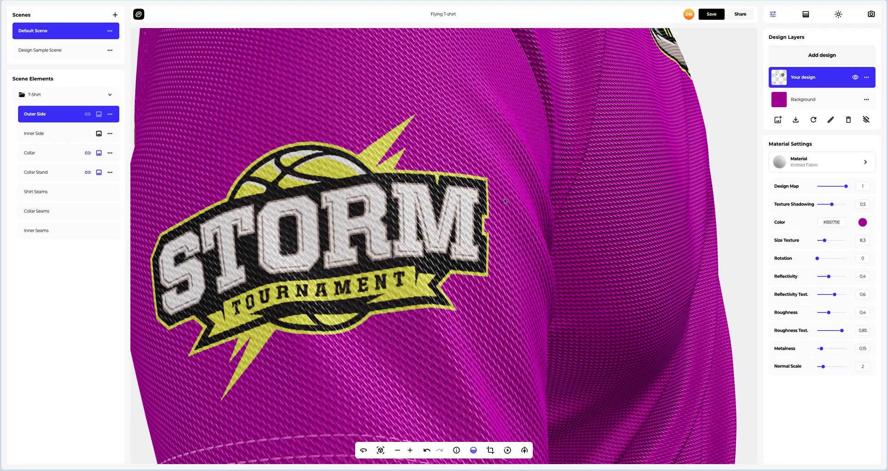
Set the outer side to Circle Dots Leather at Size Texture 30, then recentre the whole T-shirt
left_click(806, 164)
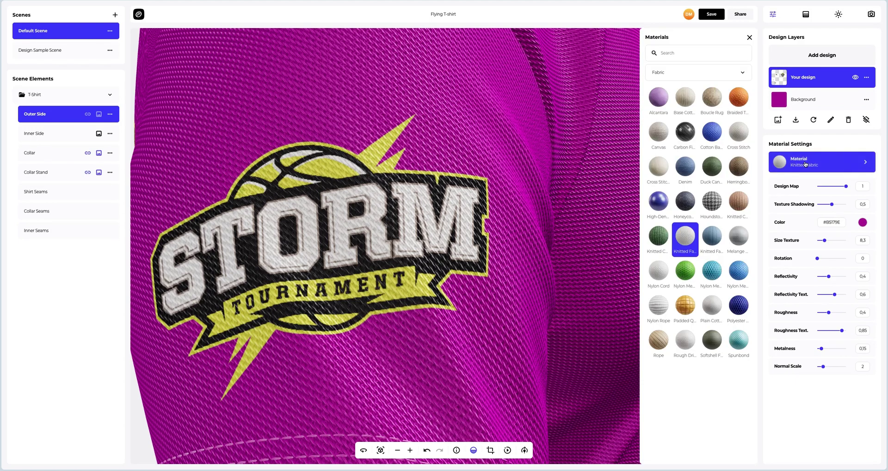
left_click(717, 77)
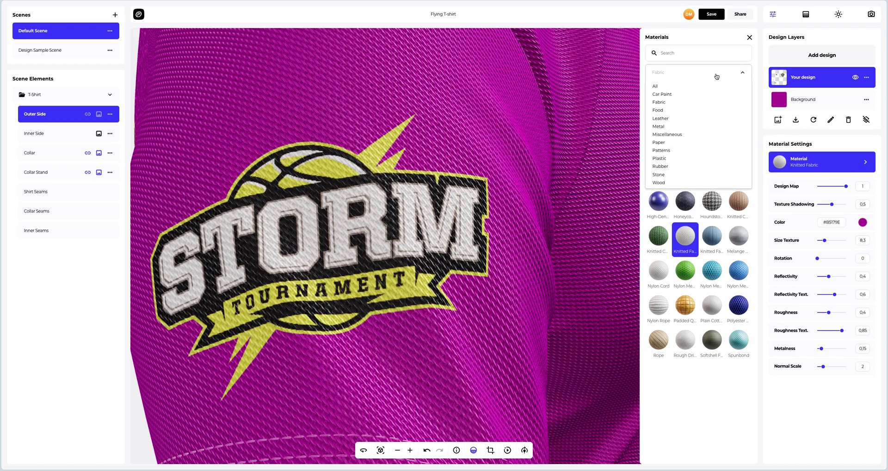
left_click(681, 119)
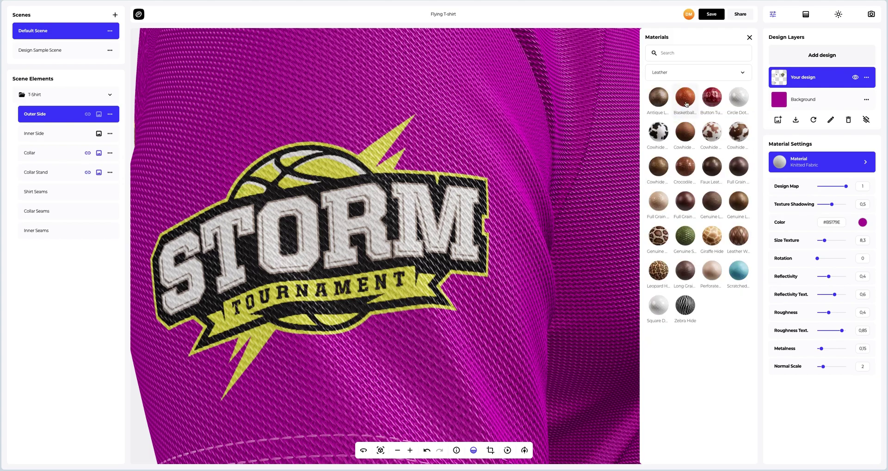
left_click(739, 99)
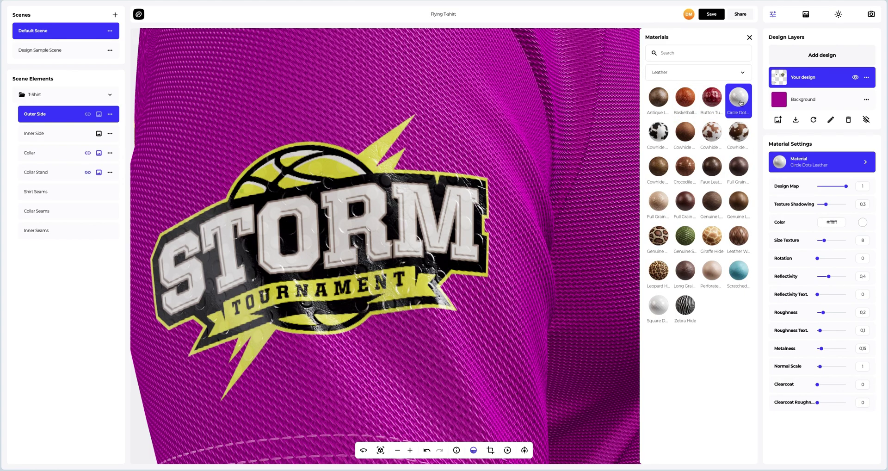
left_click_drag(827, 241, 849, 243)
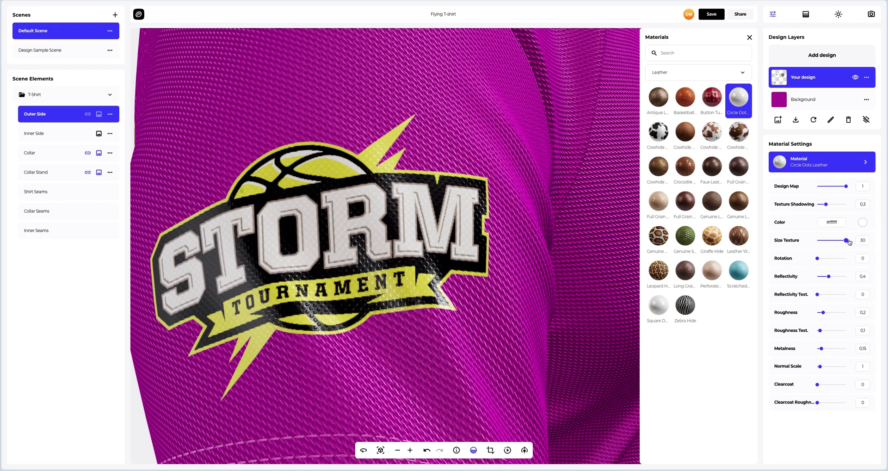
left_click(749, 38)
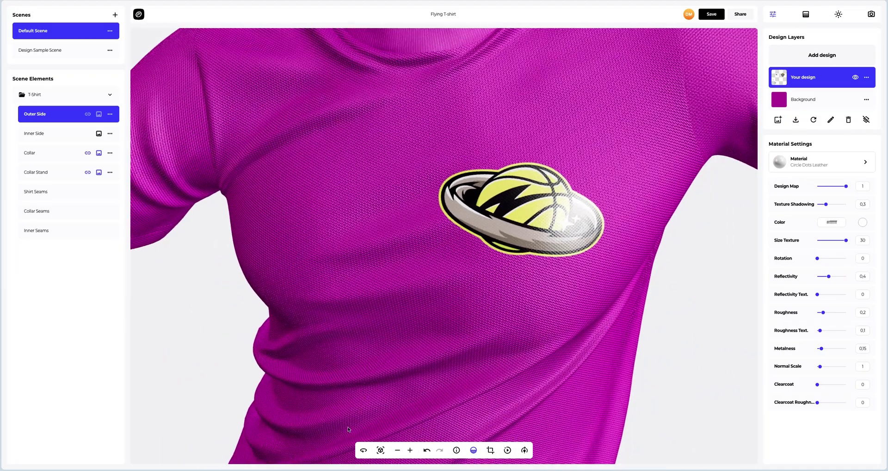
left_click(381, 452)
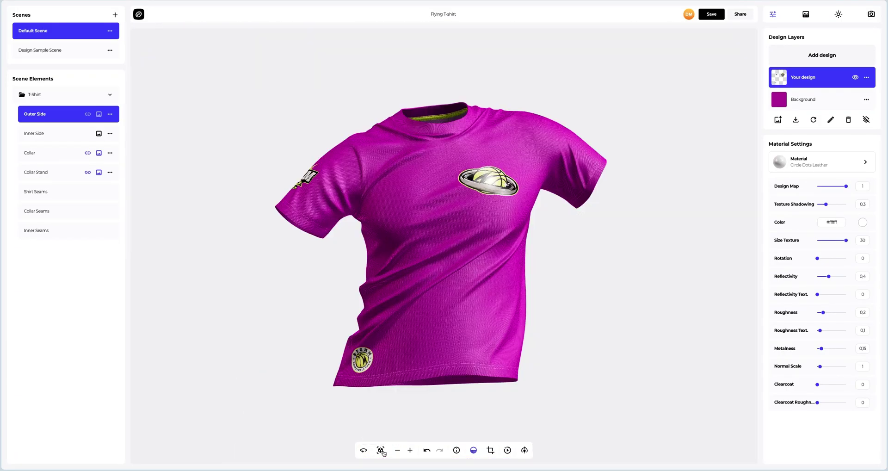
Try purple and darker blue solid background colours
left_click(806, 16)
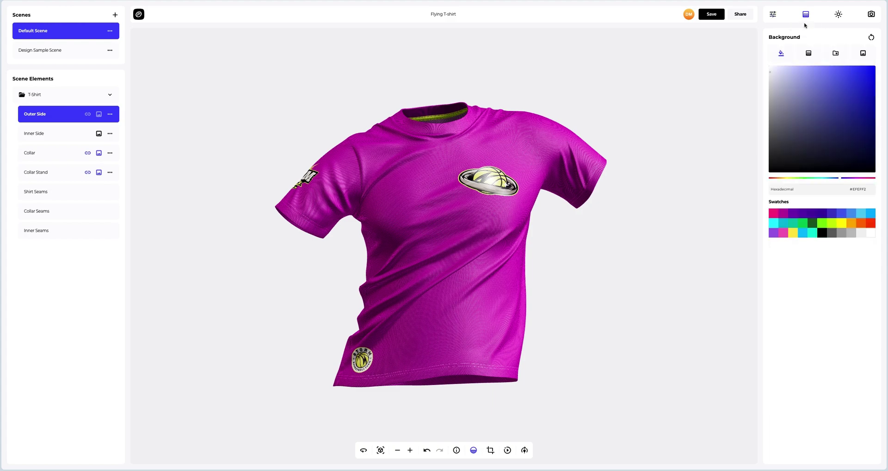
left_click(812, 82)
mouse_move(820, 83)
left_mouse_down()
mouse_move(845, 88)
mouse_move(855, 103)
mouse_move(809, 120)
mouse_move(814, 144)
mouse_move(854, 125)
left_mouse_up()
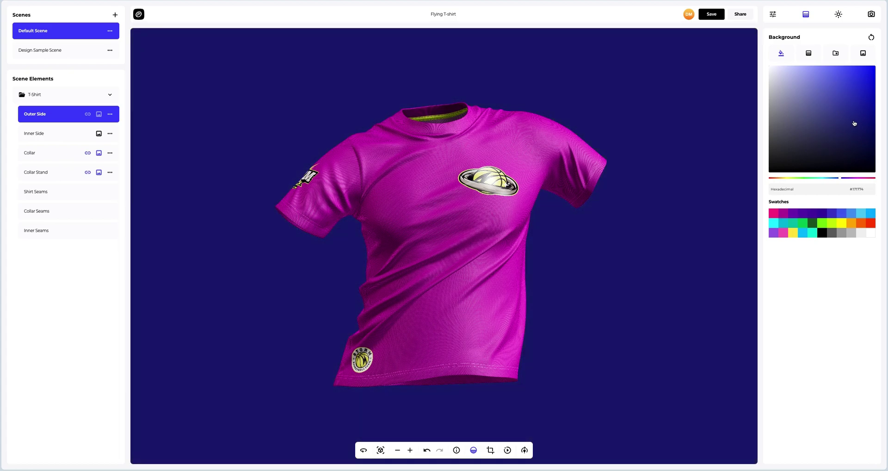
Make the background a radial gradient from lime #C6FF00 to yellow #FFFF02
left_click(809, 55)
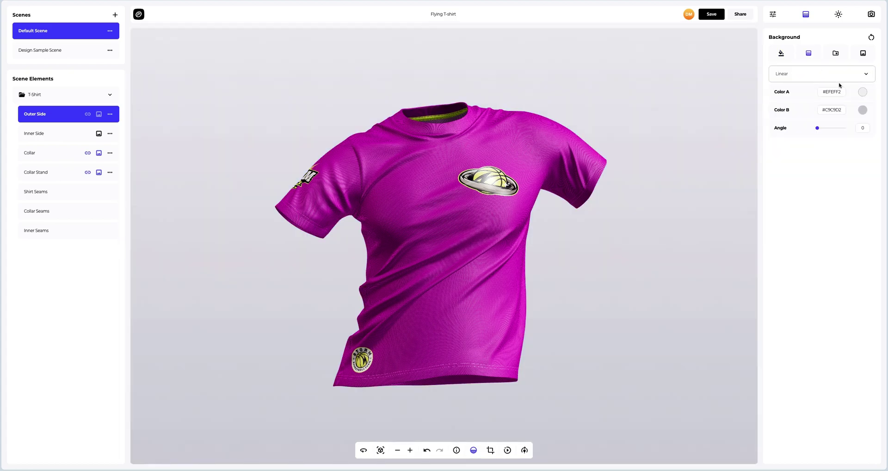
left_click(863, 94)
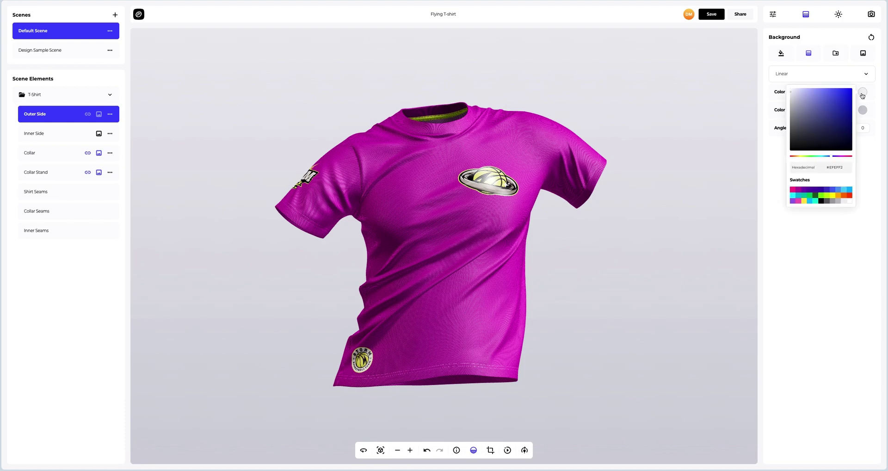
left_click(828, 198)
left_click(862, 112)
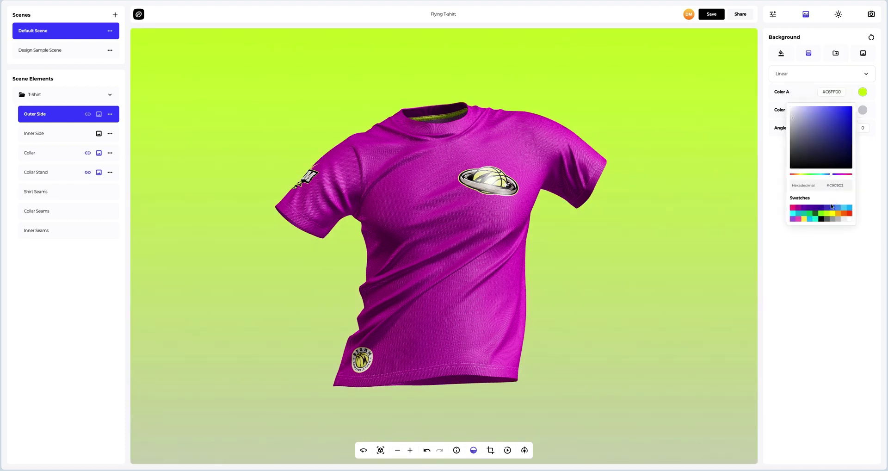
left_click(832, 215)
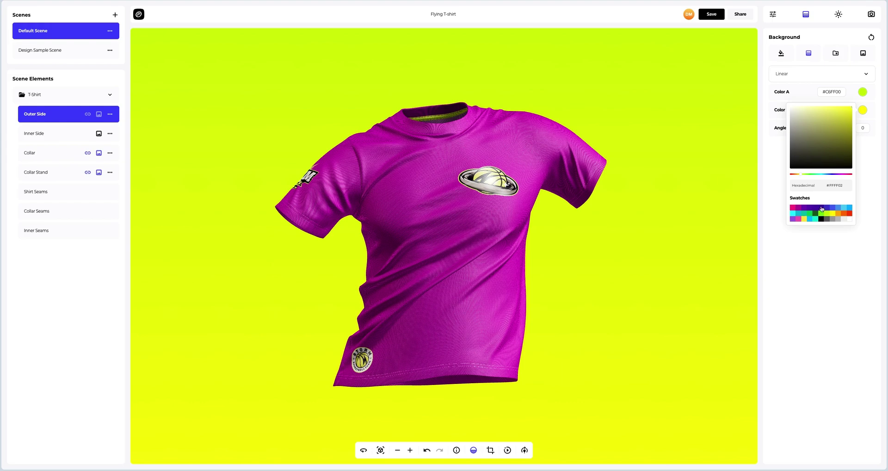
left_click(773, 207)
left_click(853, 75)
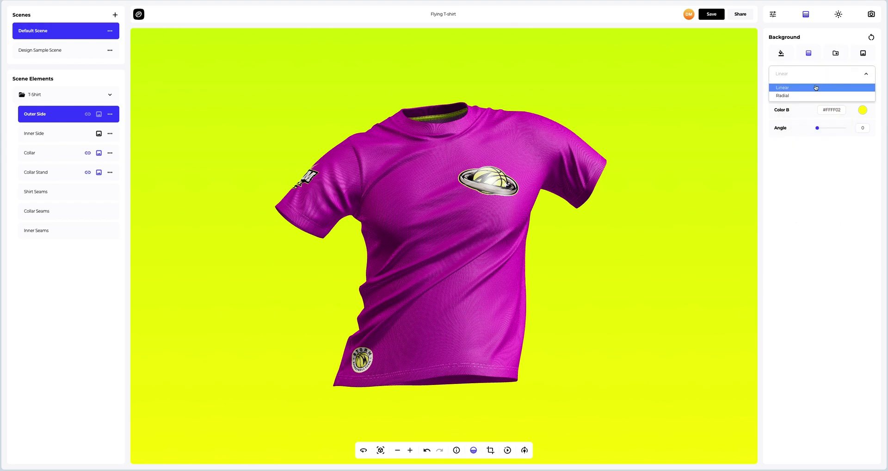
left_click(807, 95)
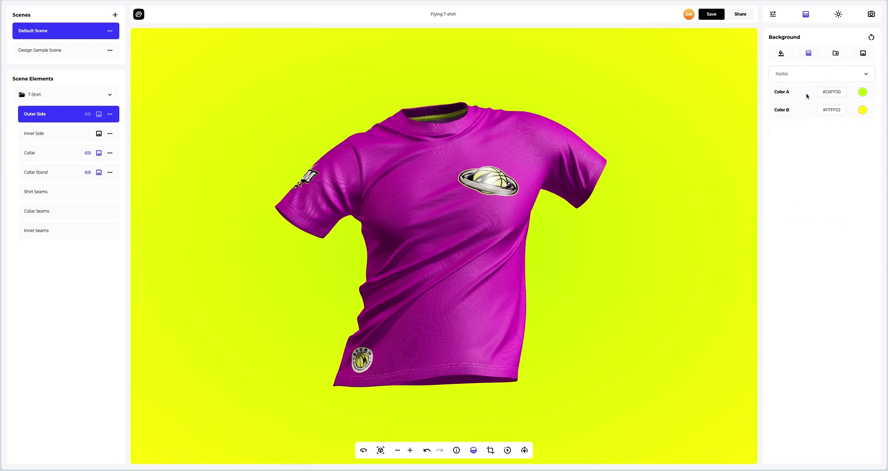
left_click(835, 54)
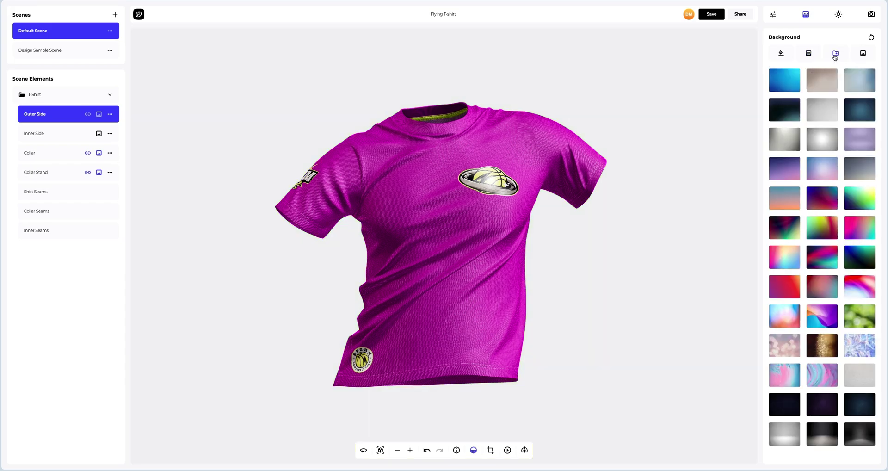
Preview the beige, light grey, green bokeh and pink-cyan marble catalog backdrops
left_click(825, 80)
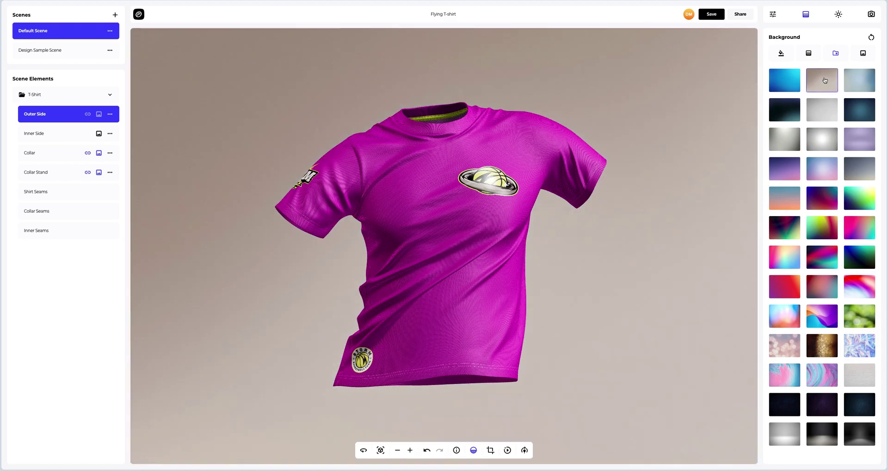
left_click(825, 110)
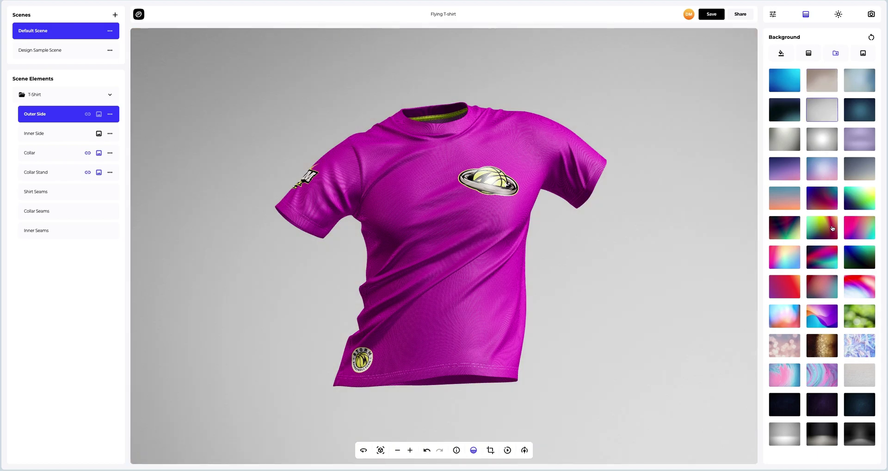
left_click(859, 311)
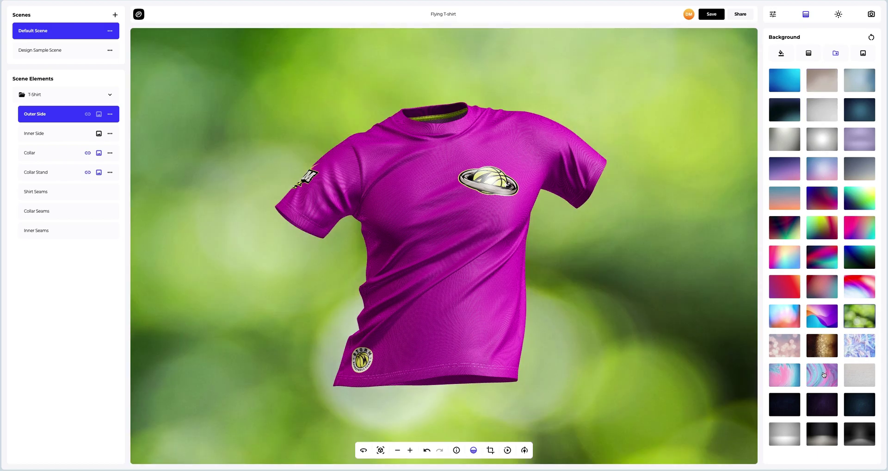
left_click(823, 375)
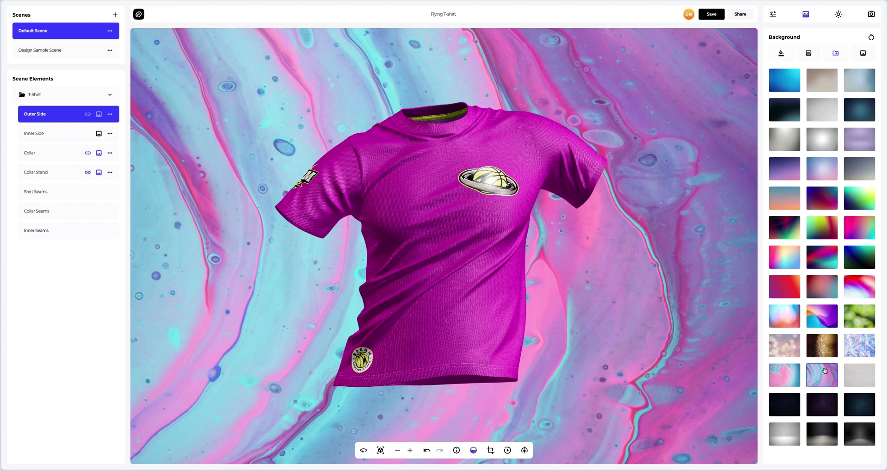
left_click(863, 53)
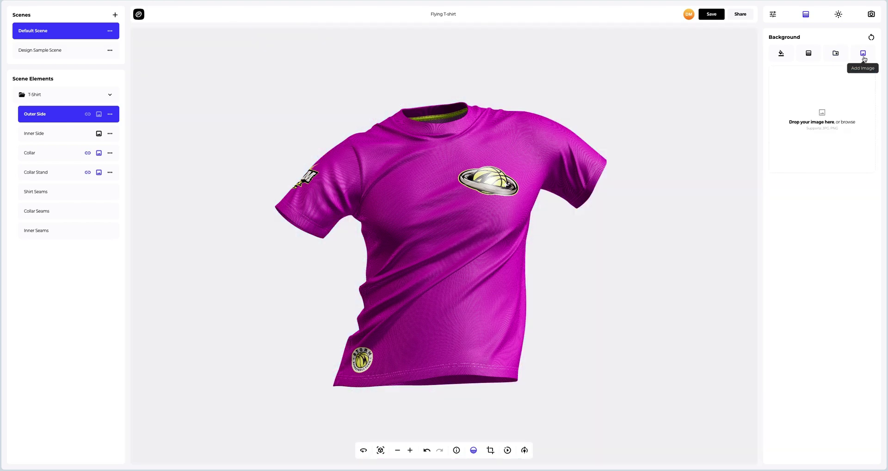
Load Background.png, the yellow ELEVATE THE GAME poster, as backdrop with Frame Crop off
left_click(823, 115)
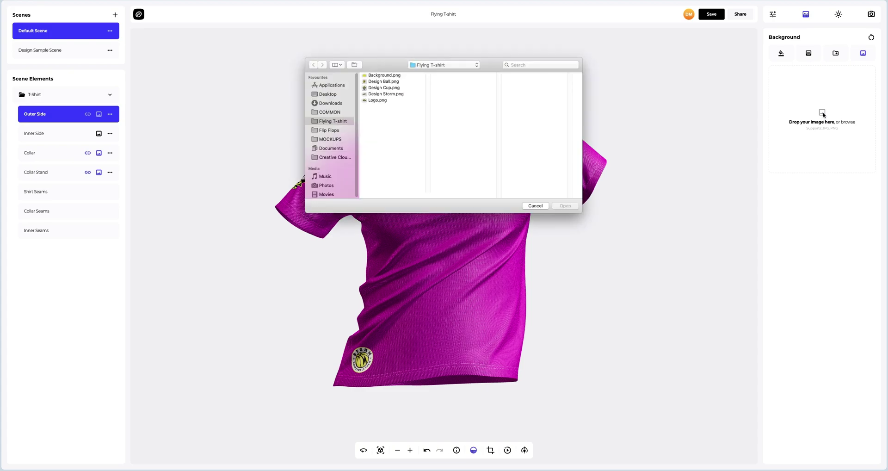
left_click(398, 75)
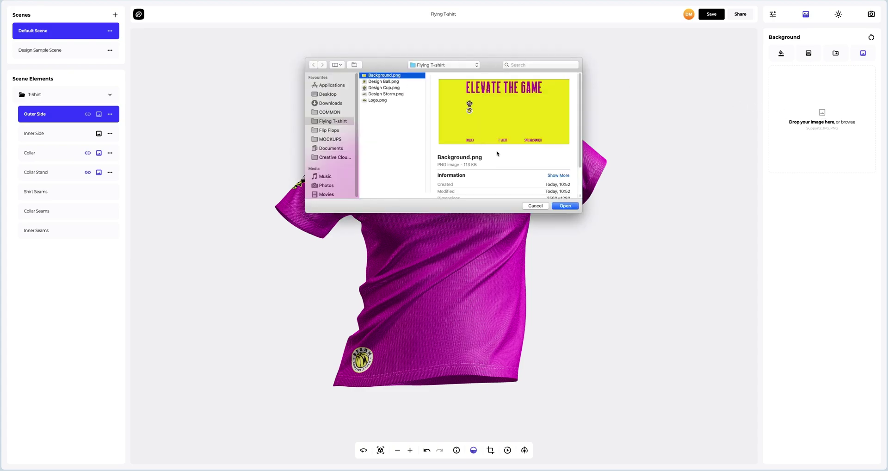
left_click(565, 206)
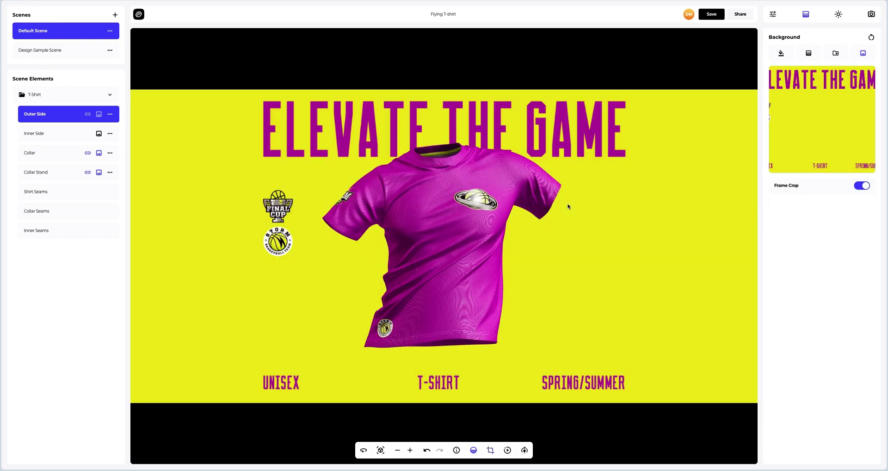
left_click(863, 185)
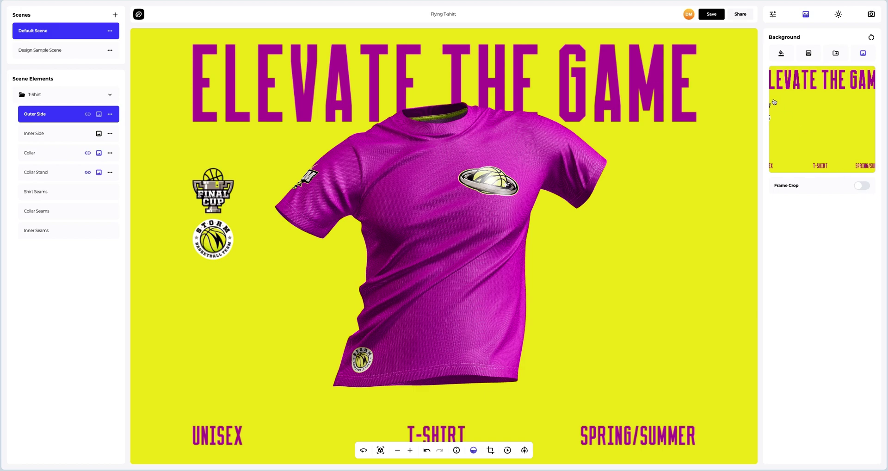
Save the project and preview the shirt auto-spinning at an adjusted speed, then stop it
left_click(715, 17)
left_click(507, 450)
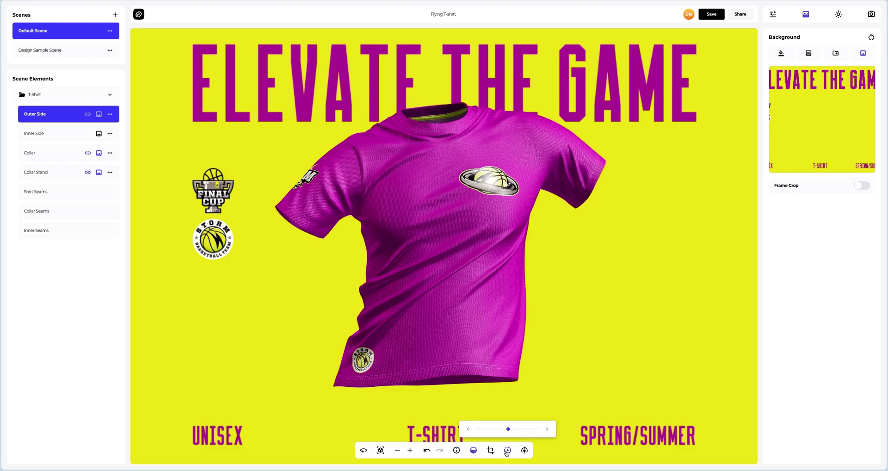
left_click(516, 430)
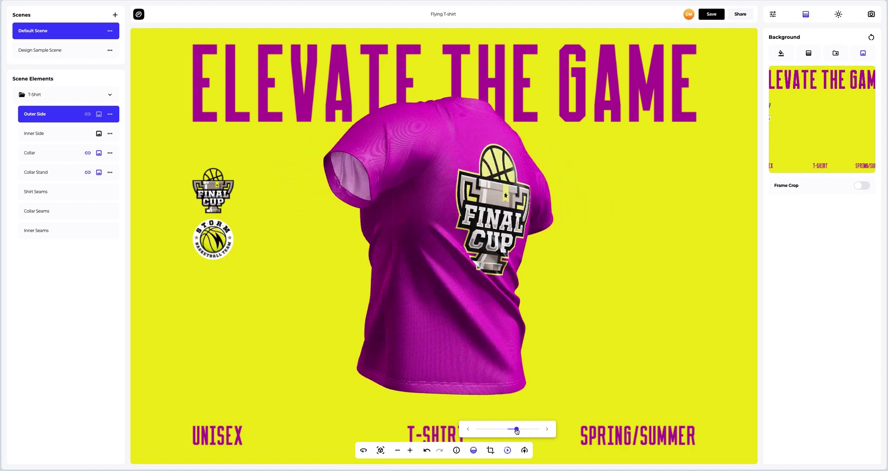
left_click_drag(516, 430, 513, 429)
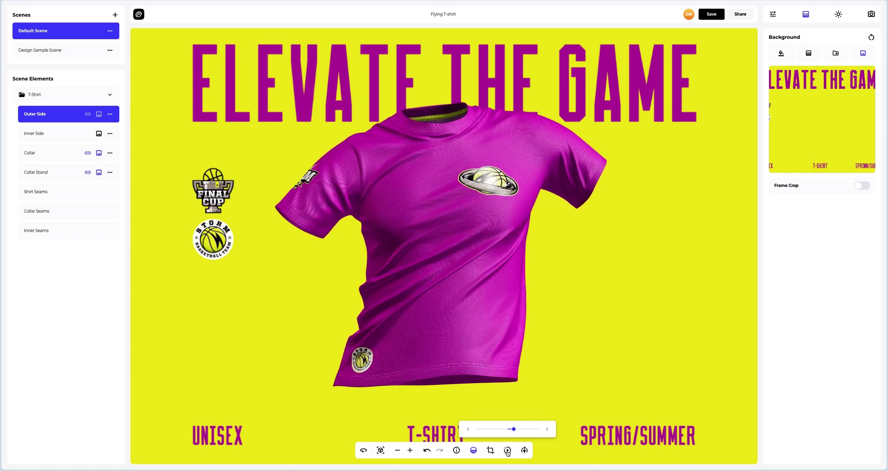
left_click(507, 450)
Raise the moving-lights strength to brighten the shirt
left_click(525, 450)
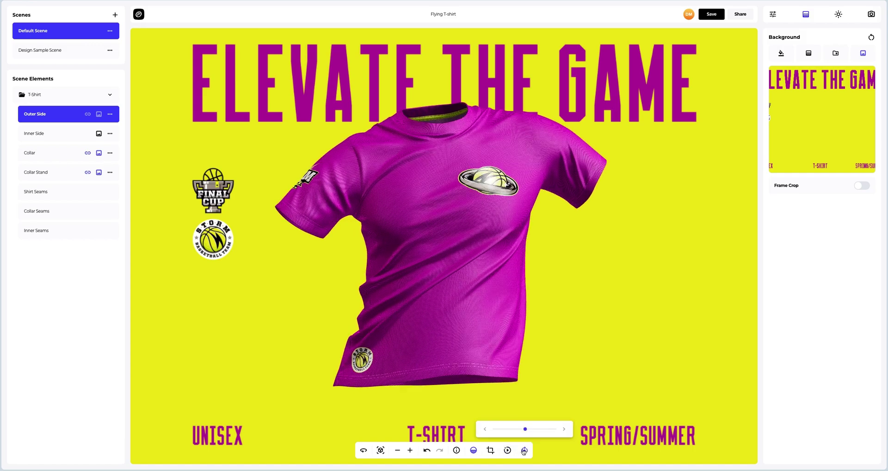
left_click(534, 430)
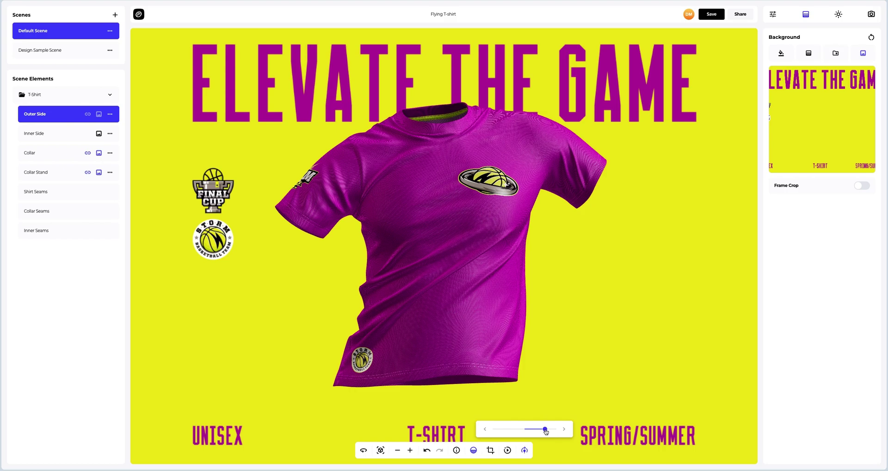
left_click(546, 430)
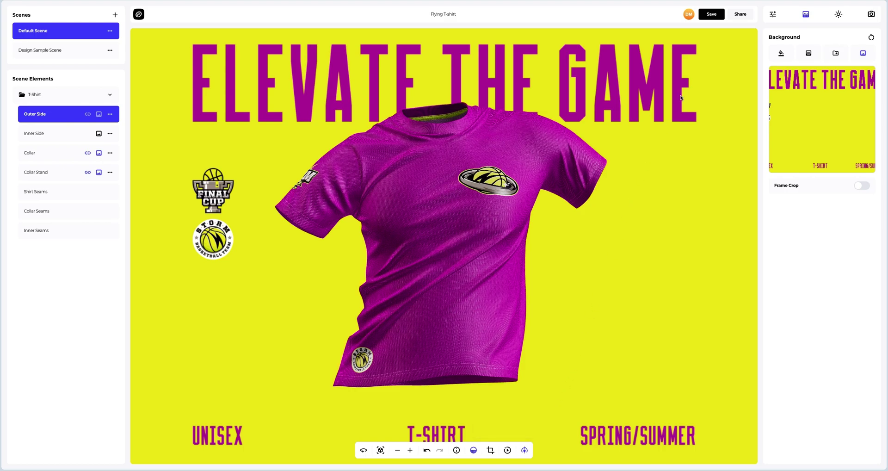
Enable public access in the Share dialog to generate a view link and embed code
left_click(739, 14)
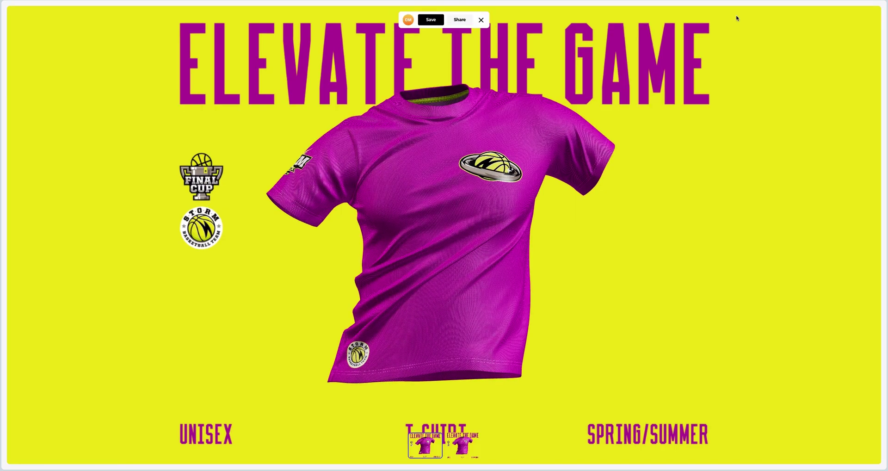
left_click(464, 21)
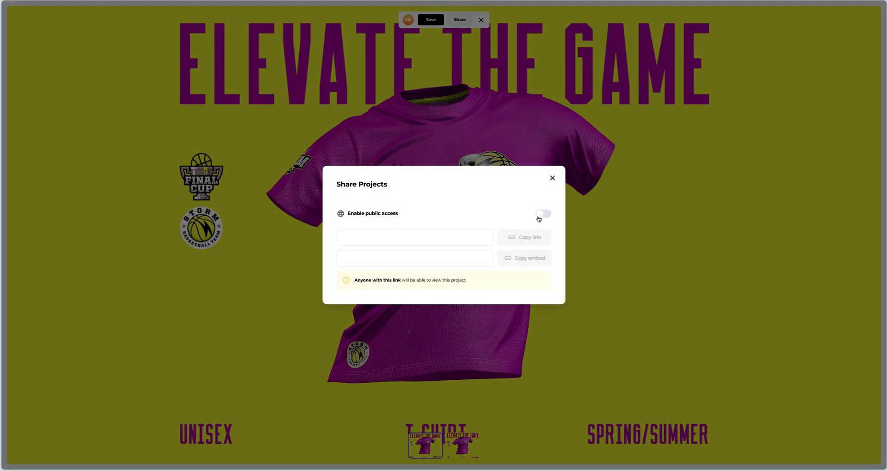
left_click(539, 215)
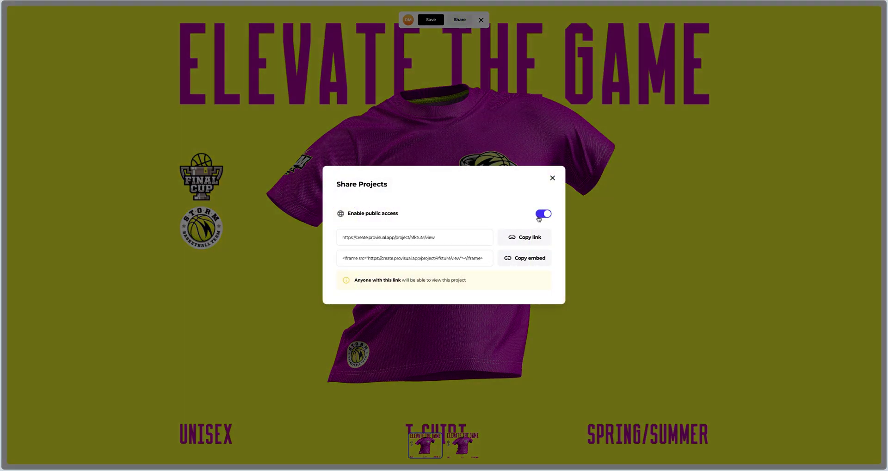